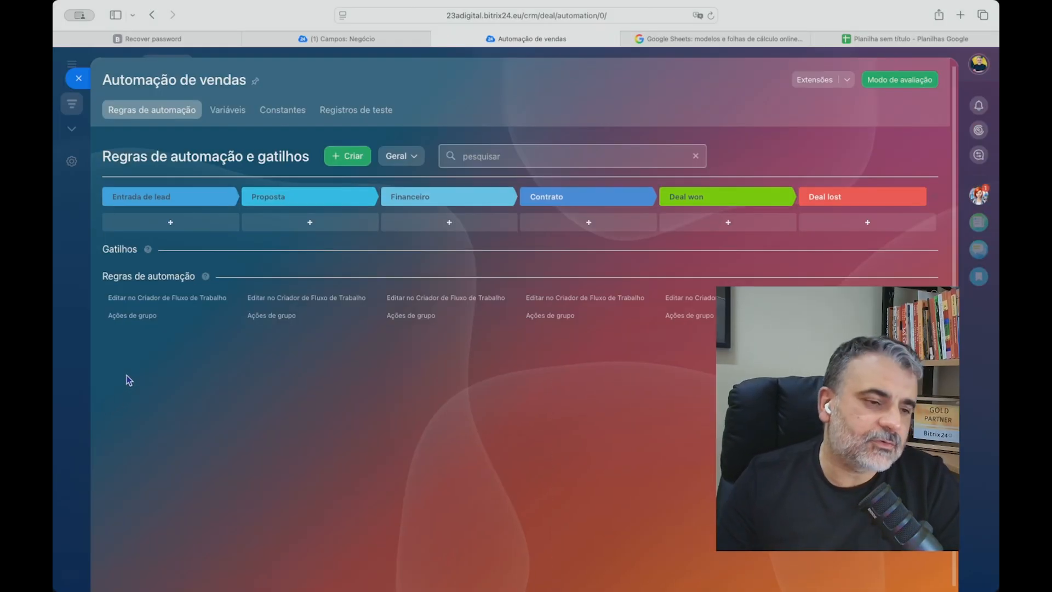
pyautogui.moveTo(102, 250); pyautogui.dragTo(193, 283)
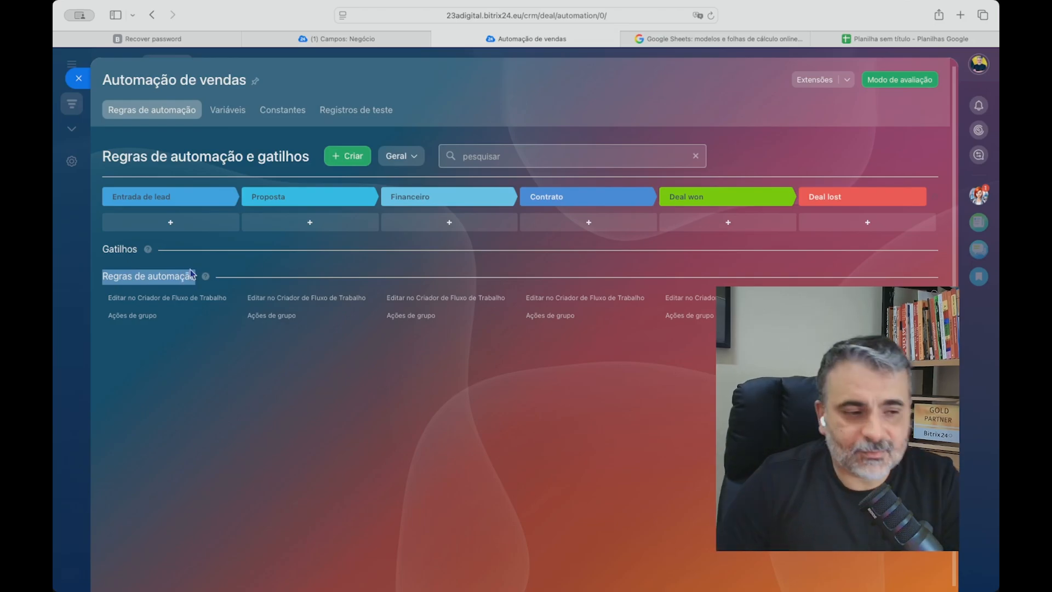
pyautogui.moveTo(102, 250); pyautogui.dragTo(139, 250)
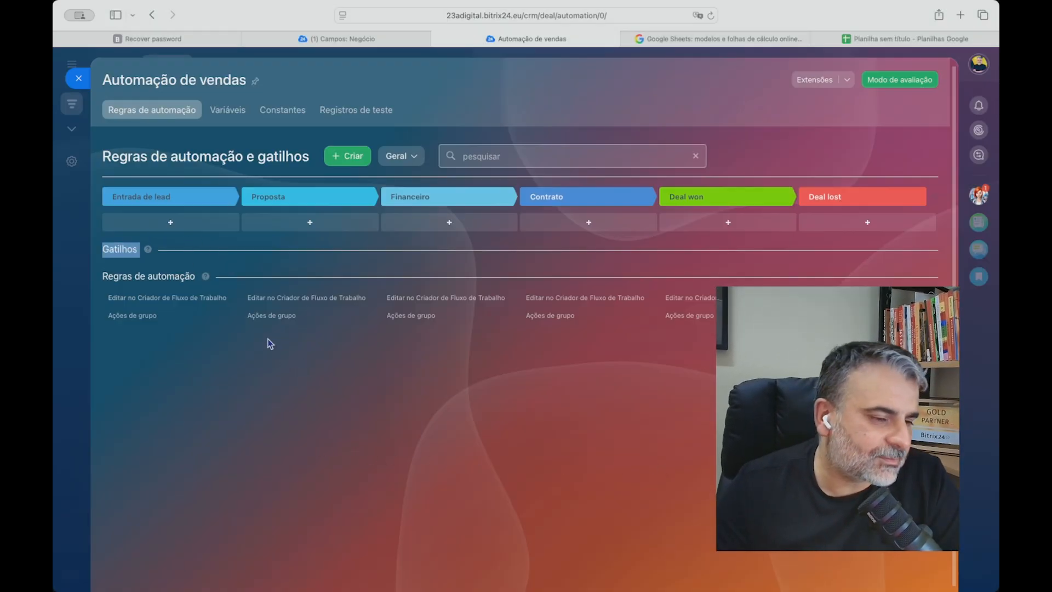
# Browse the Bitrix24 automation rules offered for the Entrada de lead stage, from Comunicação com o cliente to Entrega.
pyautogui.click(176, 222)
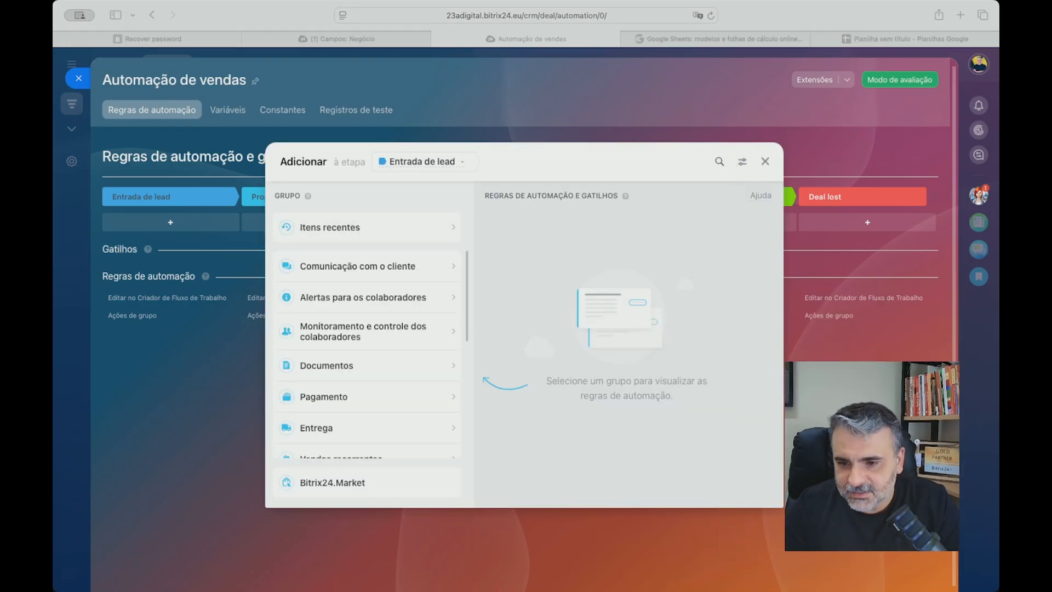
pyautogui.click(741, 161)
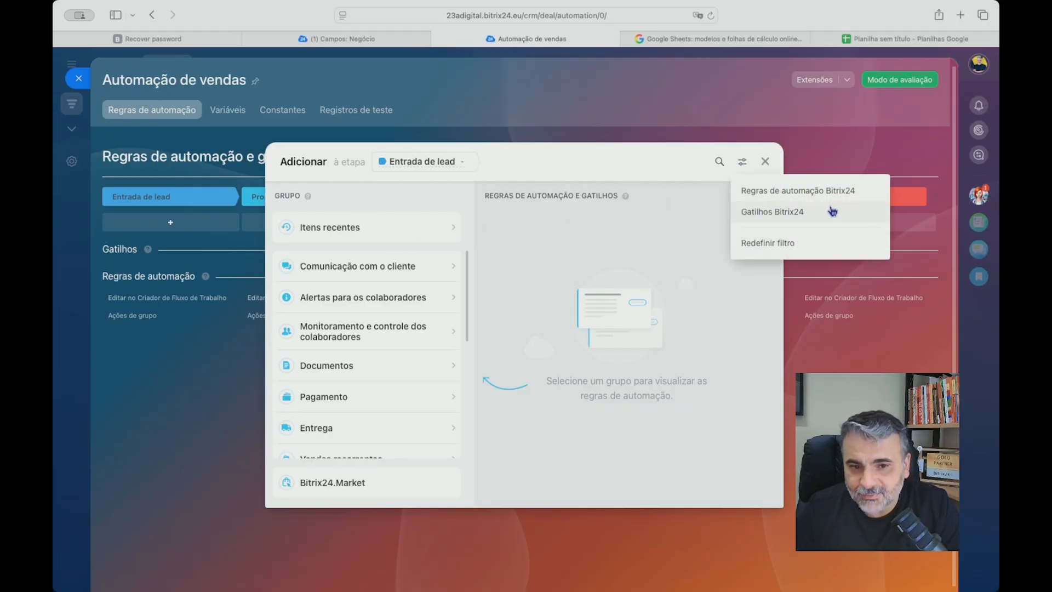
pyautogui.click(769, 194)
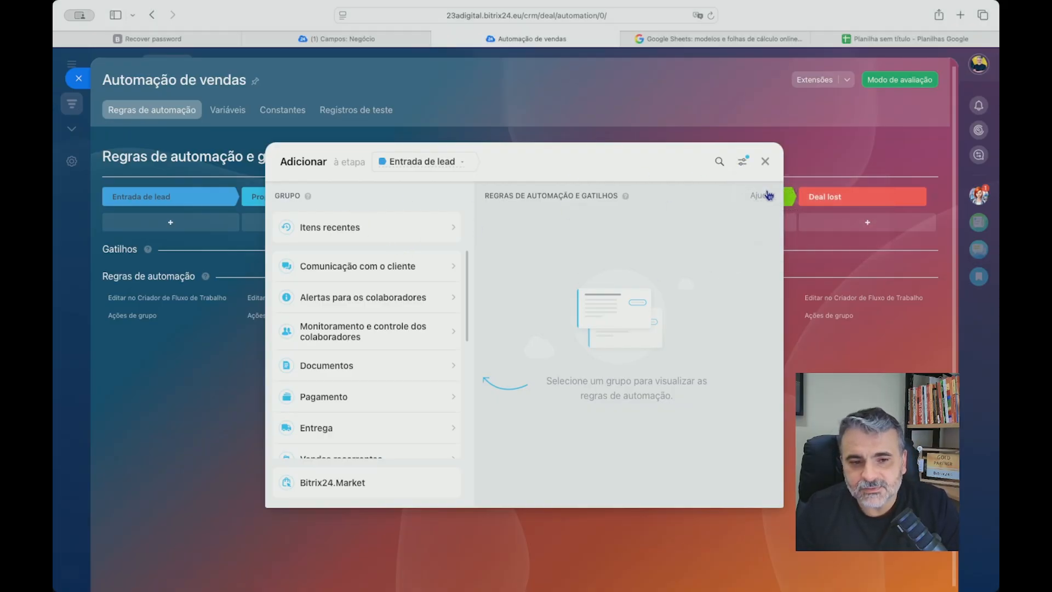
pyautogui.click(451, 265)
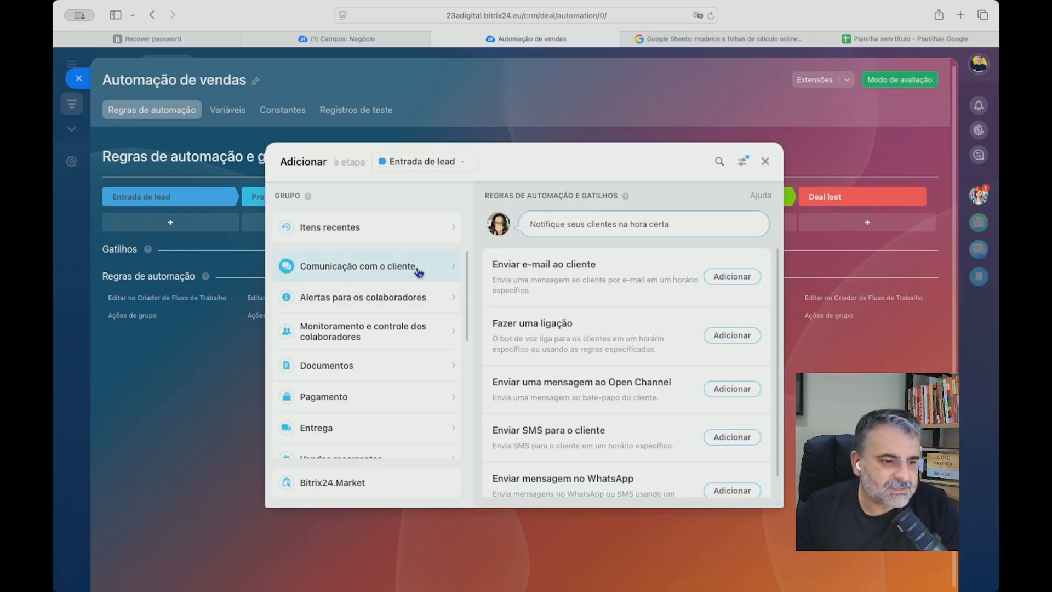
pyautogui.click(434, 302)
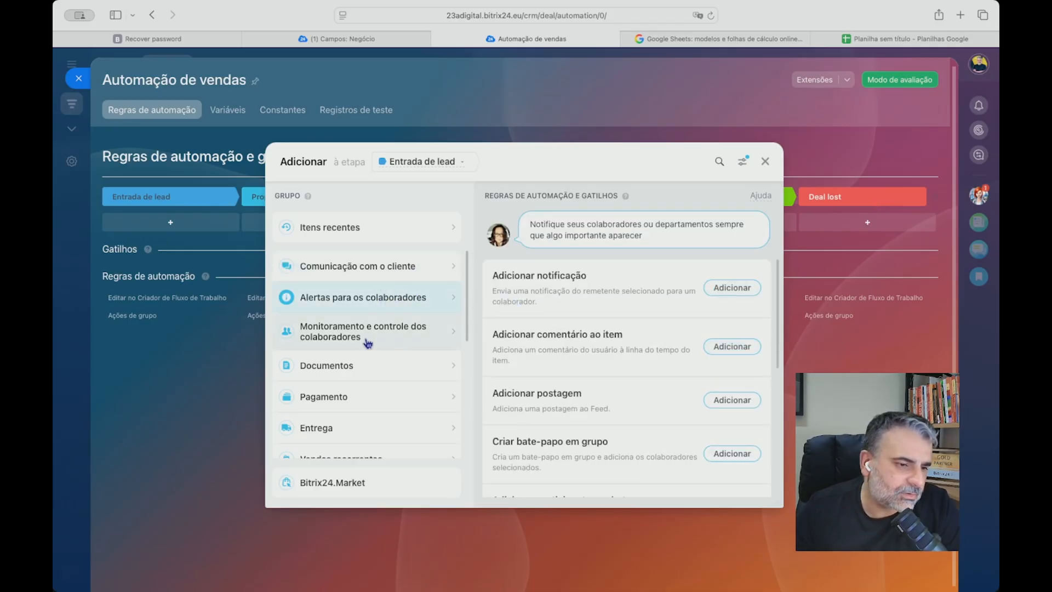
pyautogui.click(378, 365)
pyautogui.click(403, 433)
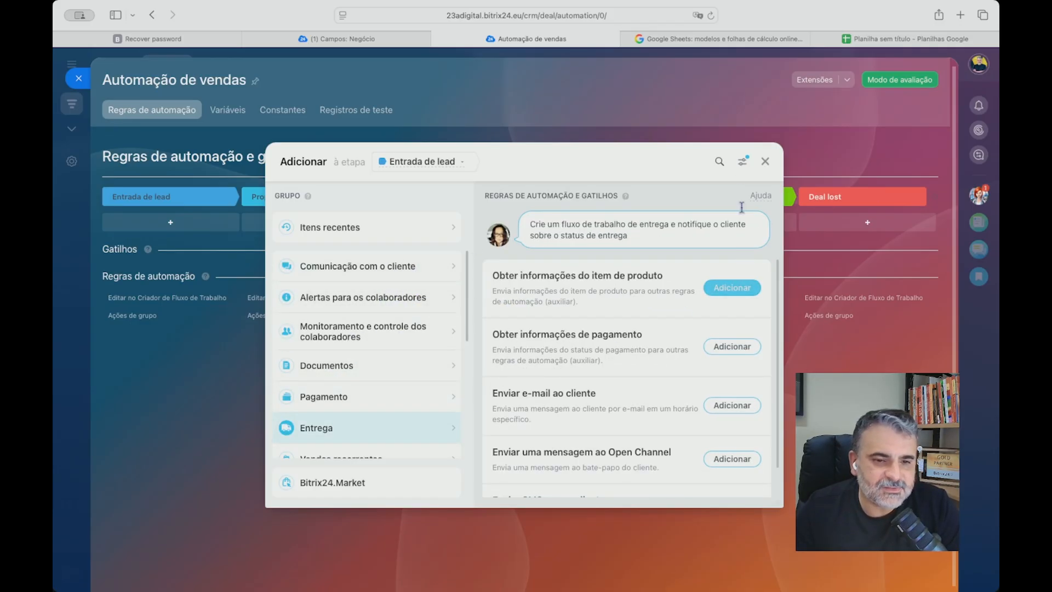
# Filter the offers to Gatilhos Bitrix24 and examine the triggers in each group from Entrega back through Pagamento.
pyautogui.click(742, 161)
pyautogui.click(782, 215)
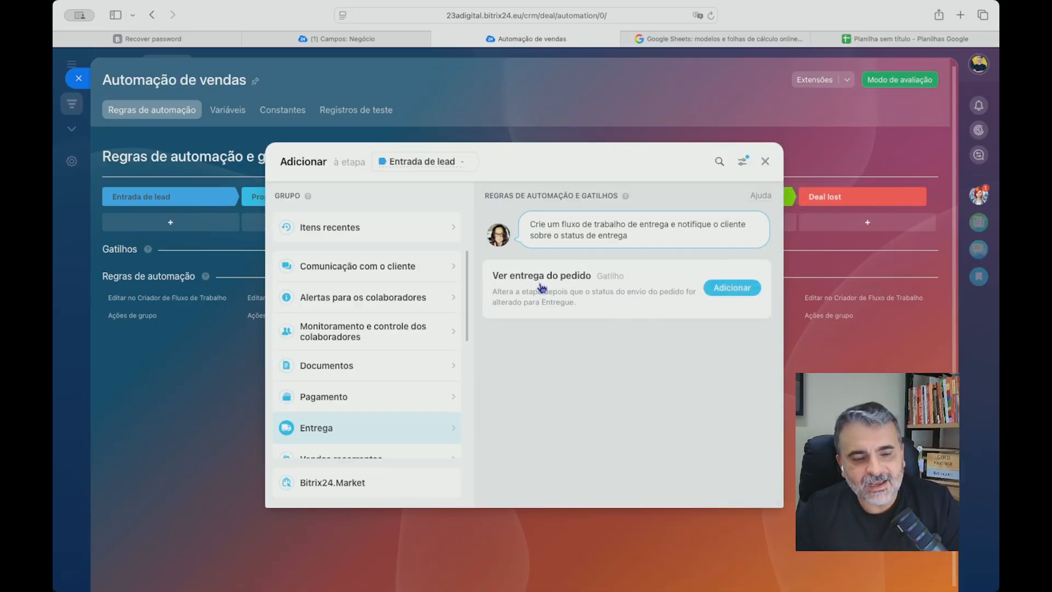
pyautogui.scroll(-3, 408, 348)
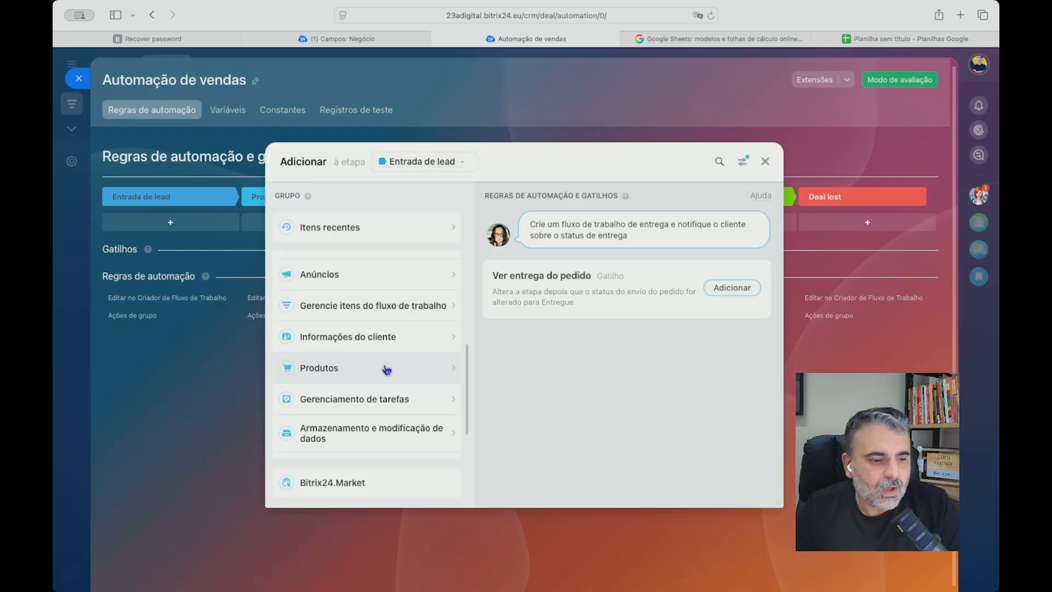
pyautogui.scroll(3, 402, 329)
pyautogui.click(404, 275)
pyautogui.click(405, 301)
pyautogui.click(403, 329)
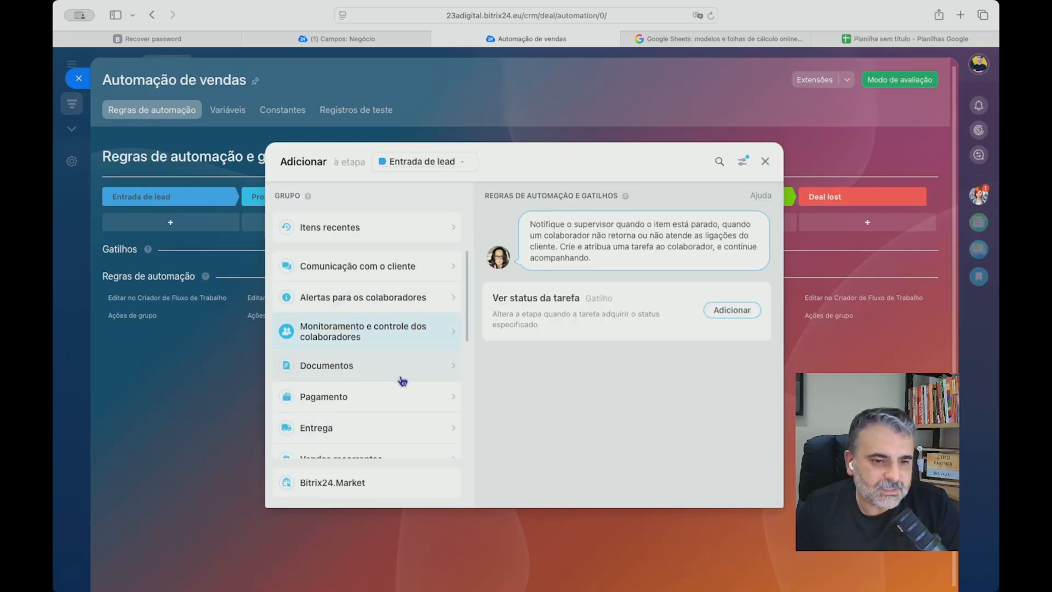
pyautogui.click(399, 378)
pyautogui.click(393, 403)
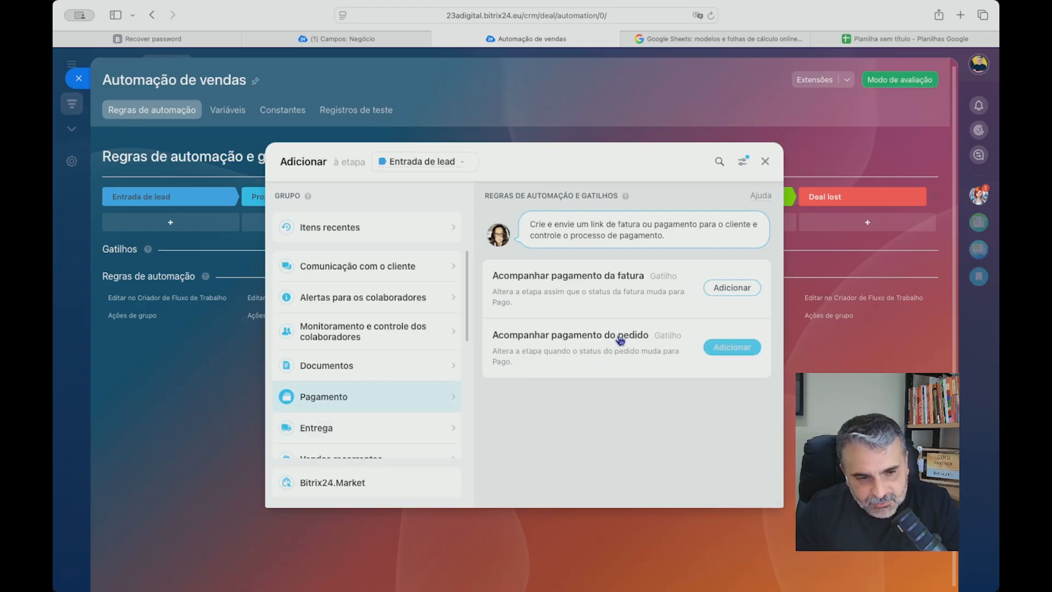
# Filter the offers to Regras de automação Bitrix24 and review the rules in the Pagamento group.
pyautogui.click(742, 161)
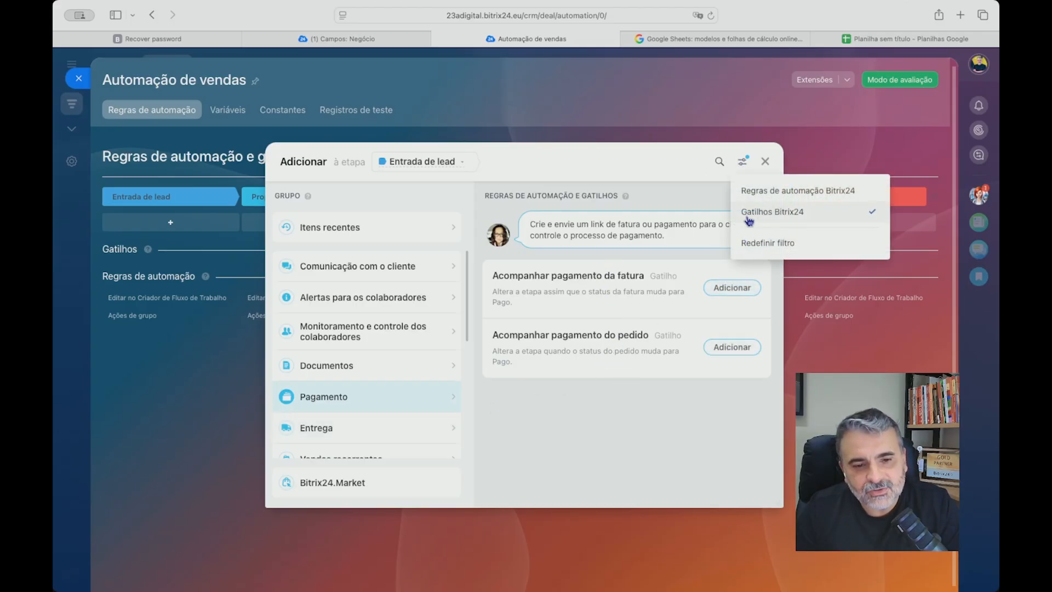
pyautogui.click(751, 190)
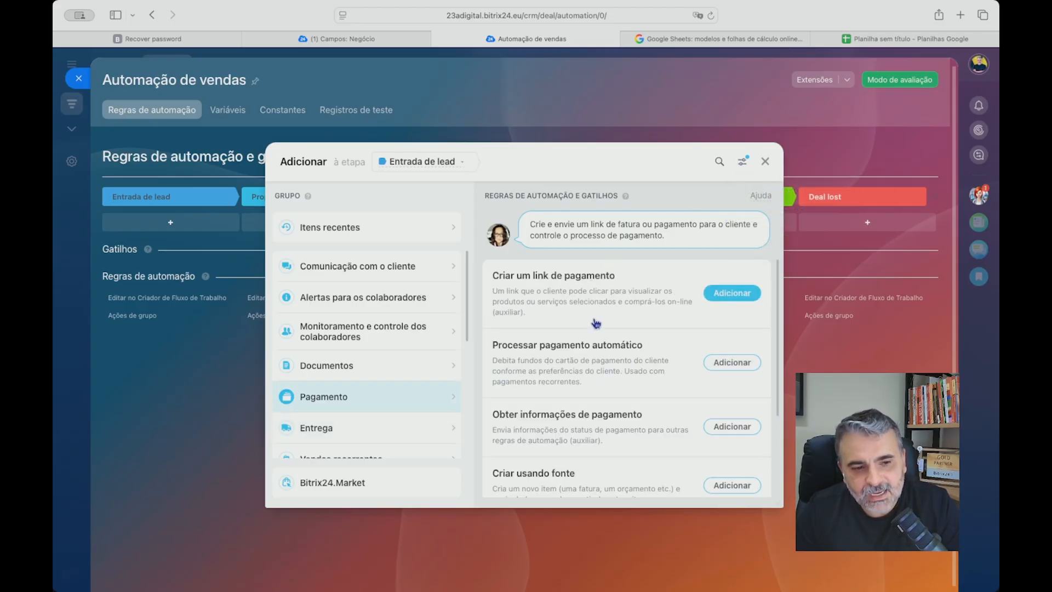
pyautogui.scroll(-3, 592, 356)
pyautogui.scroll(3, 592, 392)
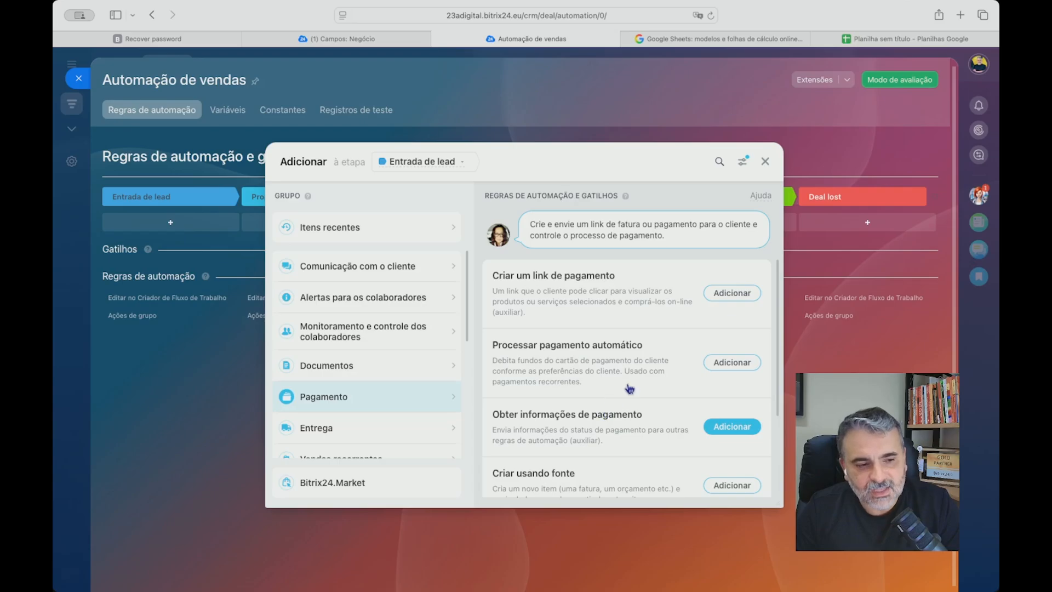
pyautogui.click(321, 240)
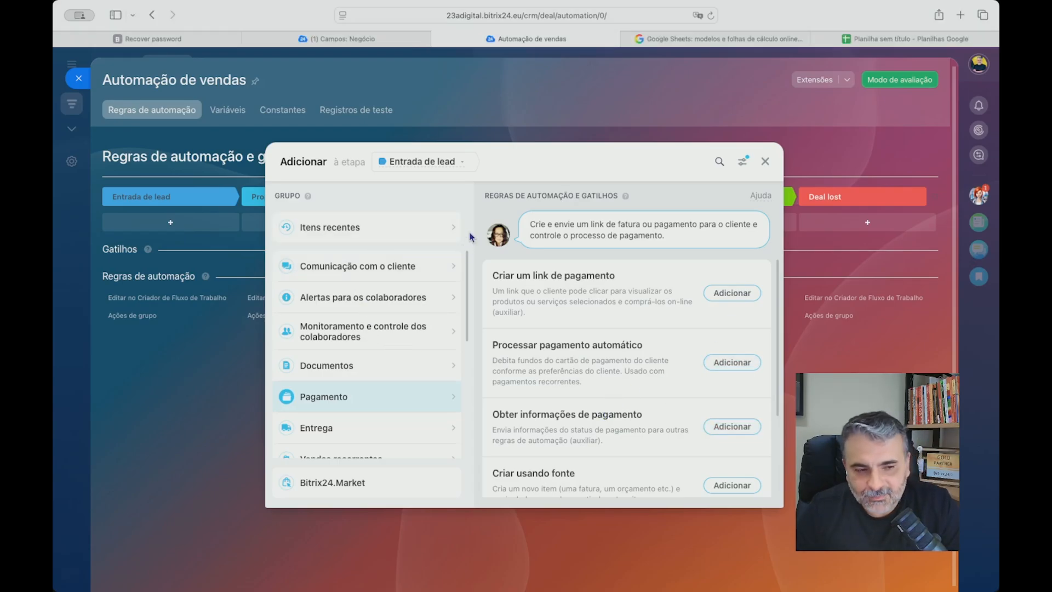
# Search the automation rules for "Noti" and add Adicionar notificação to the Entrada de lead stage.
pyautogui.click(719, 161)
pyautogui.click(743, 162)
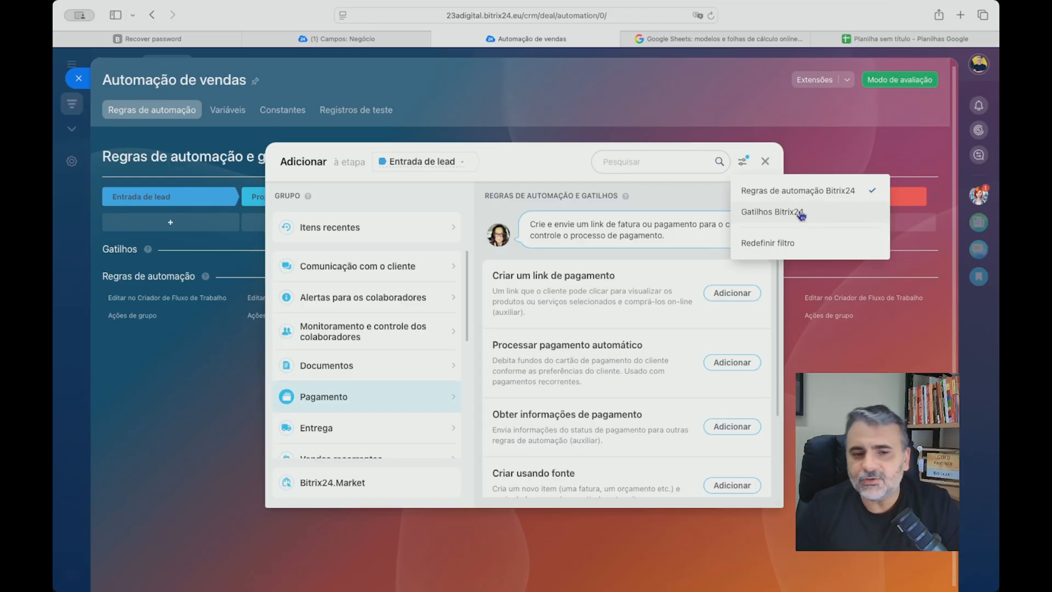
pyautogui.click(666, 159)
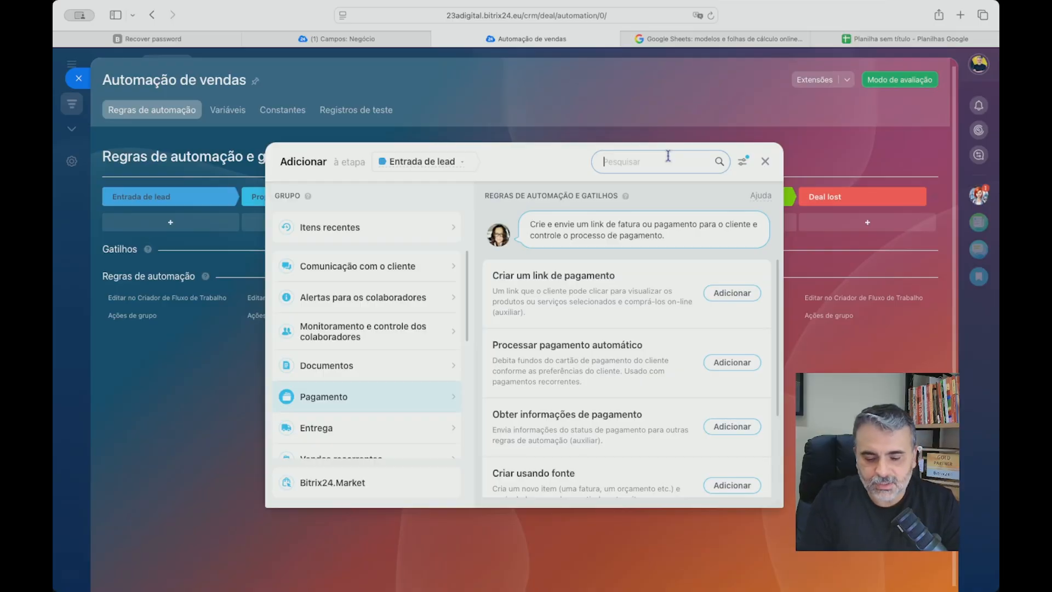
pyautogui.write('Noti')
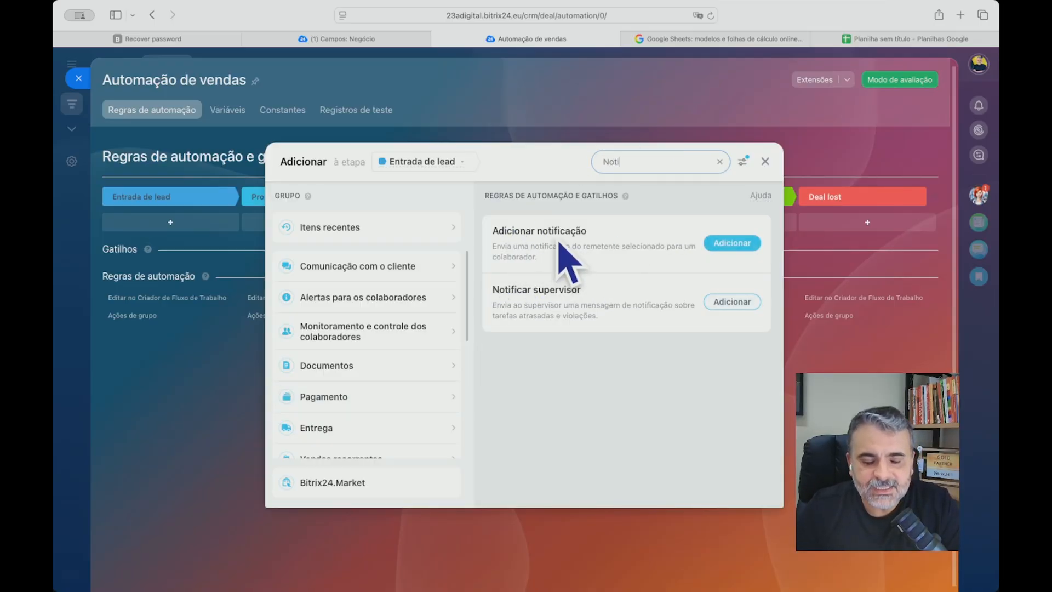
pyautogui.click(737, 249)
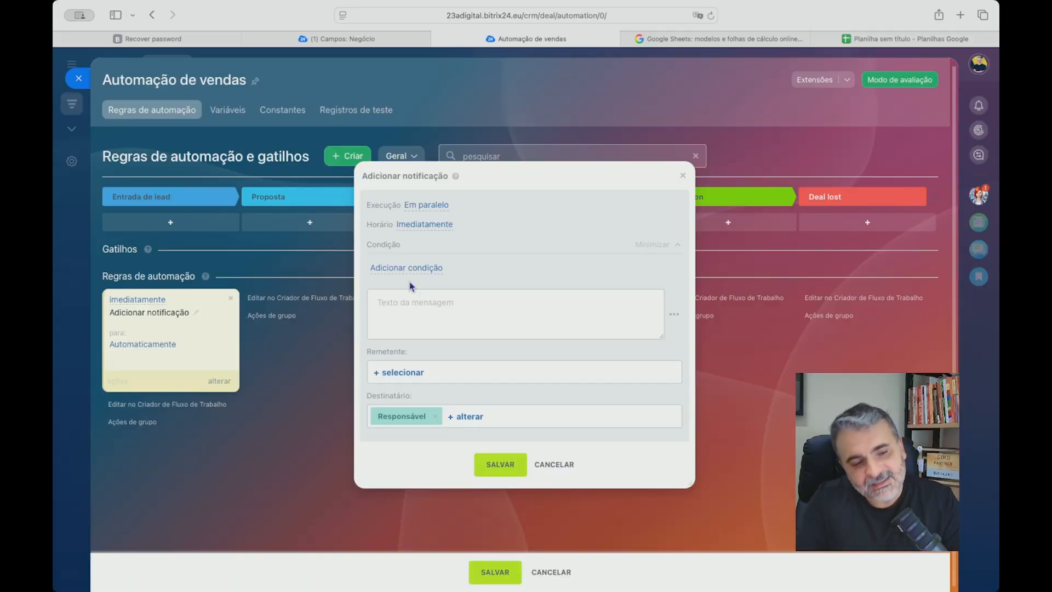
# Examine the Aguardar and Em paralelo execution options of the new notification rule.
pyautogui.click(419, 209)
pyautogui.click(430, 283)
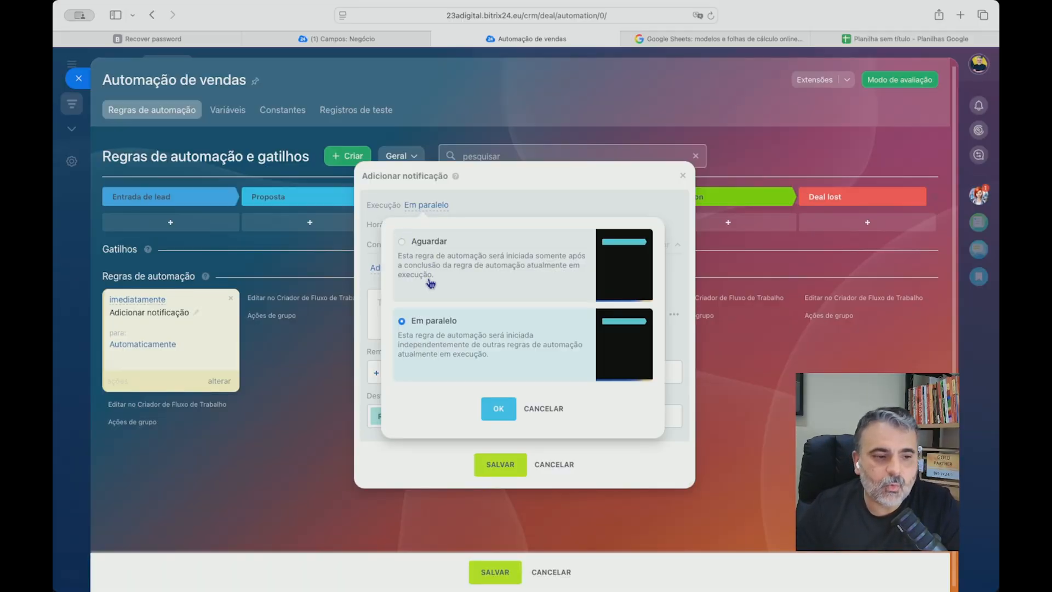
pyautogui.click(420, 320)
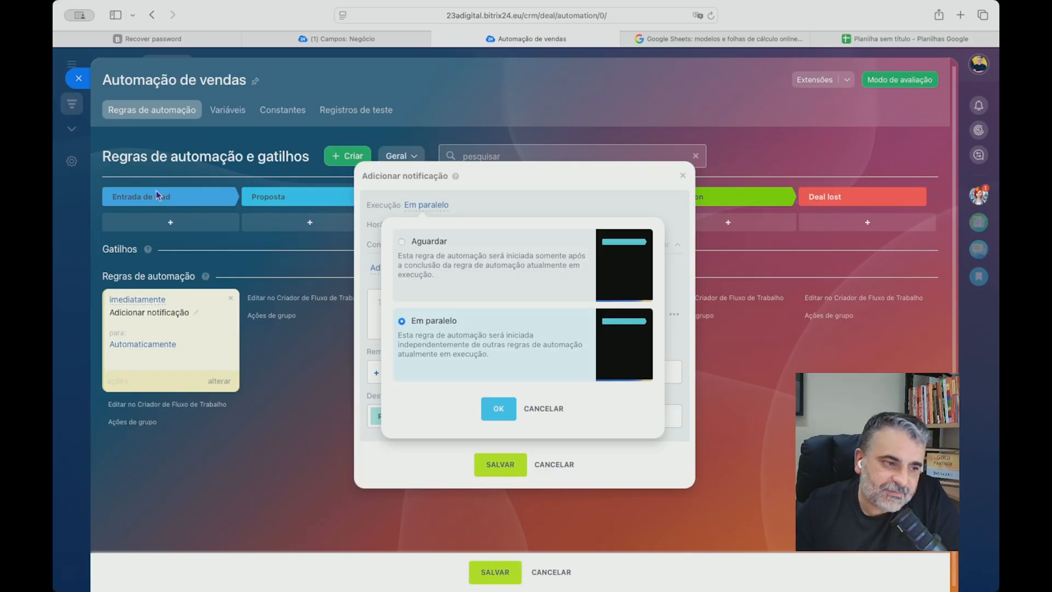
pyautogui.click(543, 409)
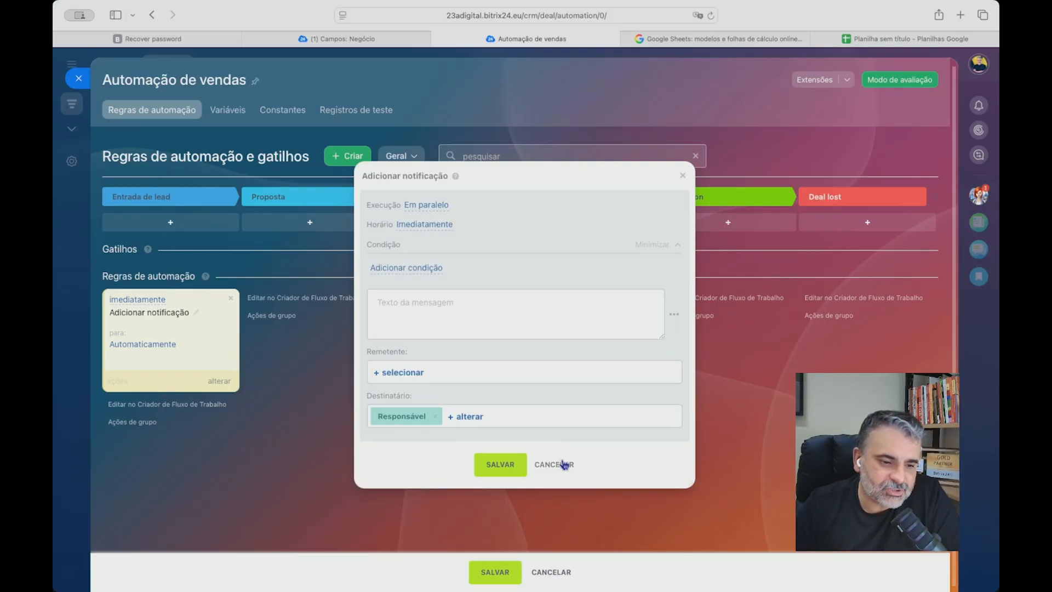
# Enter "a" as the notification's message text and save the rule.
pyautogui.click(442, 301)
pyautogui.write('a')
pyautogui.click(499, 463)
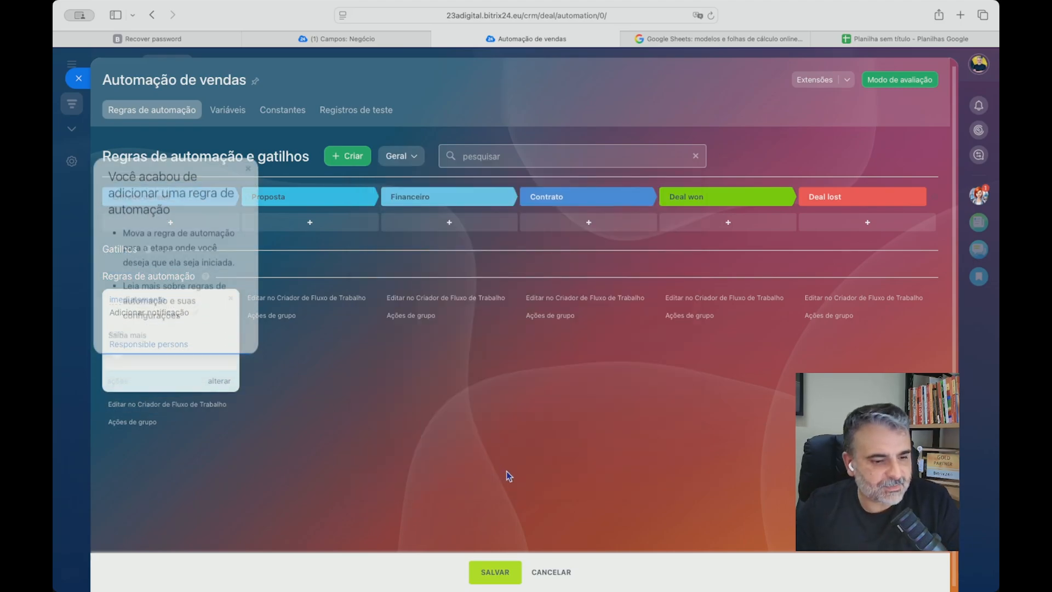
# Dismiss the tip and duplicate the Adicionar notificação rule within the Entrada de lead stage.
pyautogui.click(247, 91)
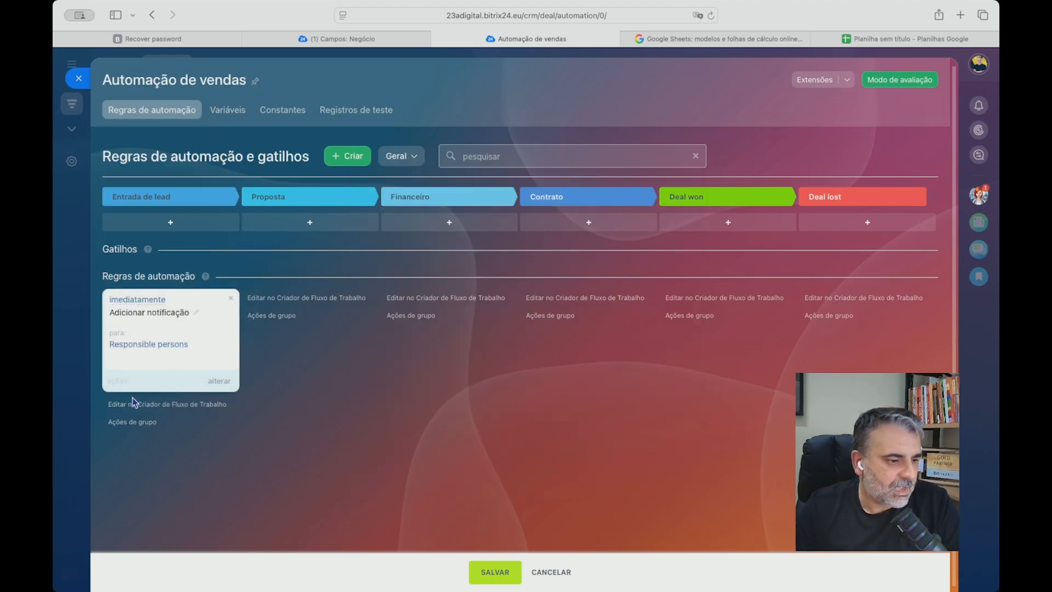
pyautogui.click(117, 380)
pyautogui.click(132, 413)
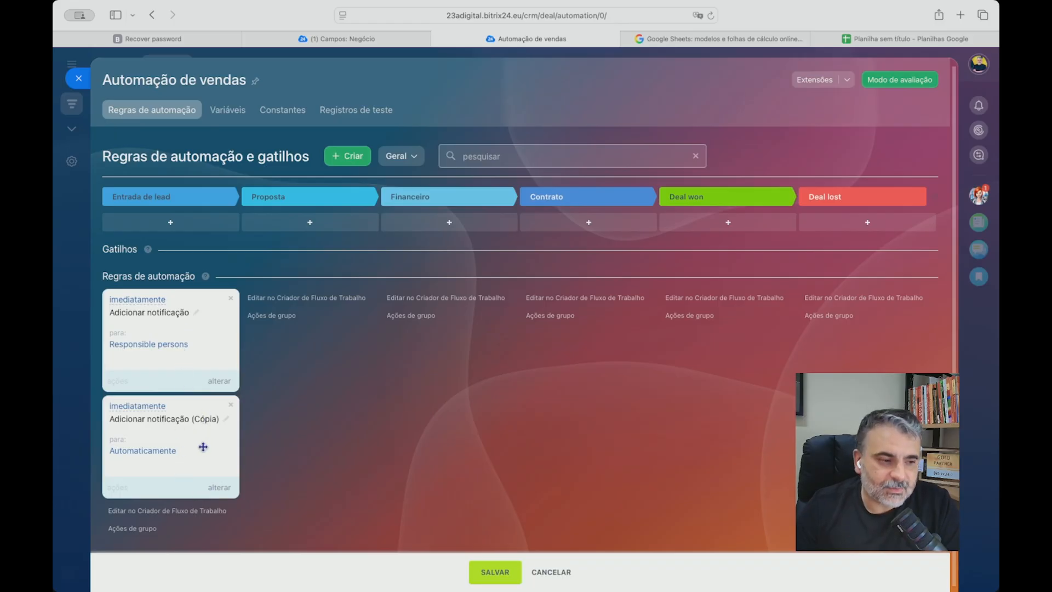
# Set the execution of the original Adicionar notificação rule to Aguardar.
pyautogui.click(222, 383)
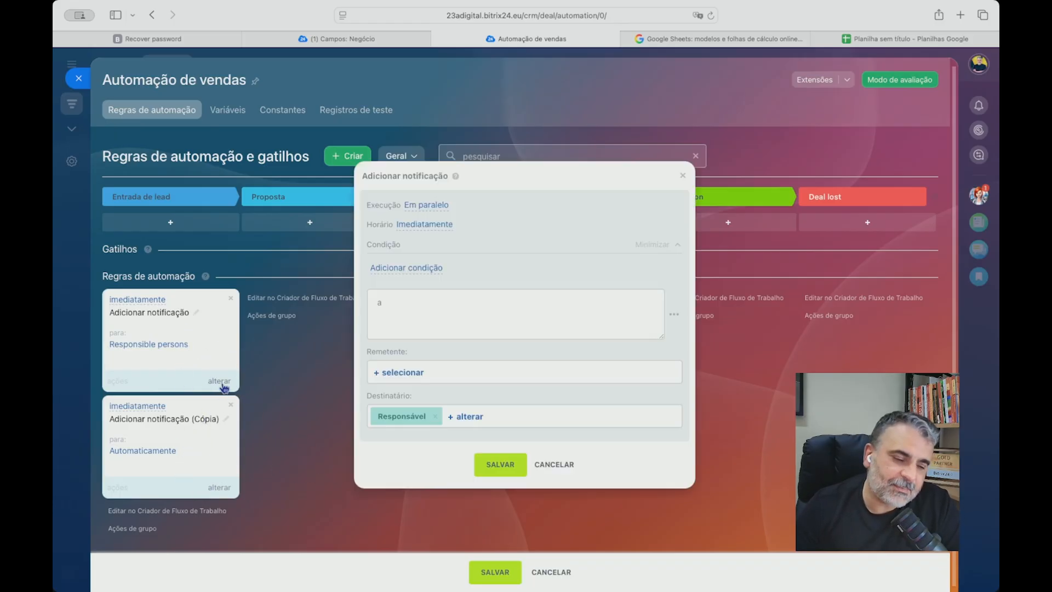
pyautogui.click(411, 205)
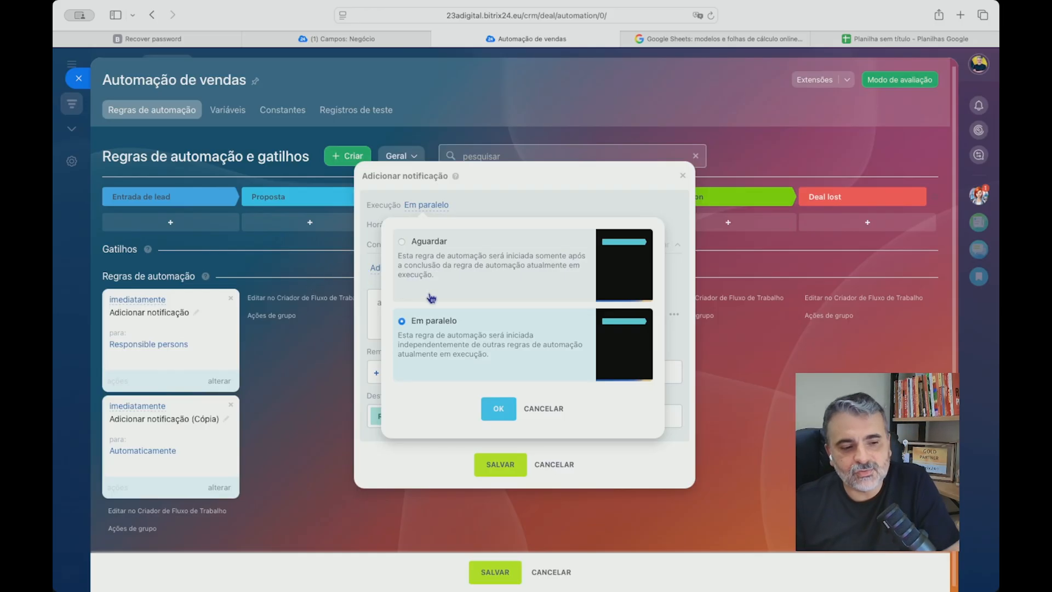
pyautogui.click(404, 248)
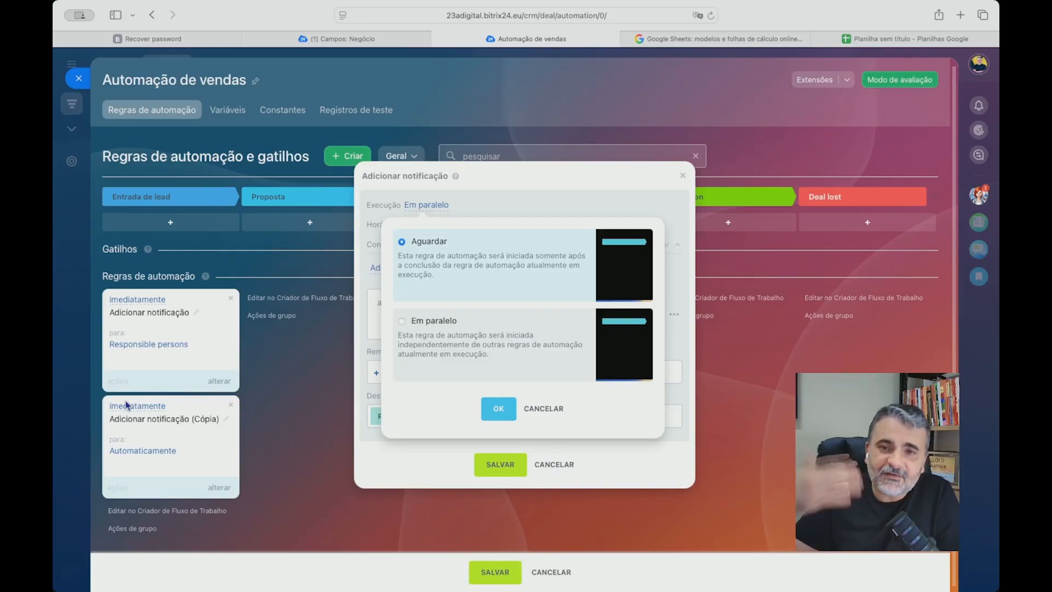
pyautogui.click(499, 416)
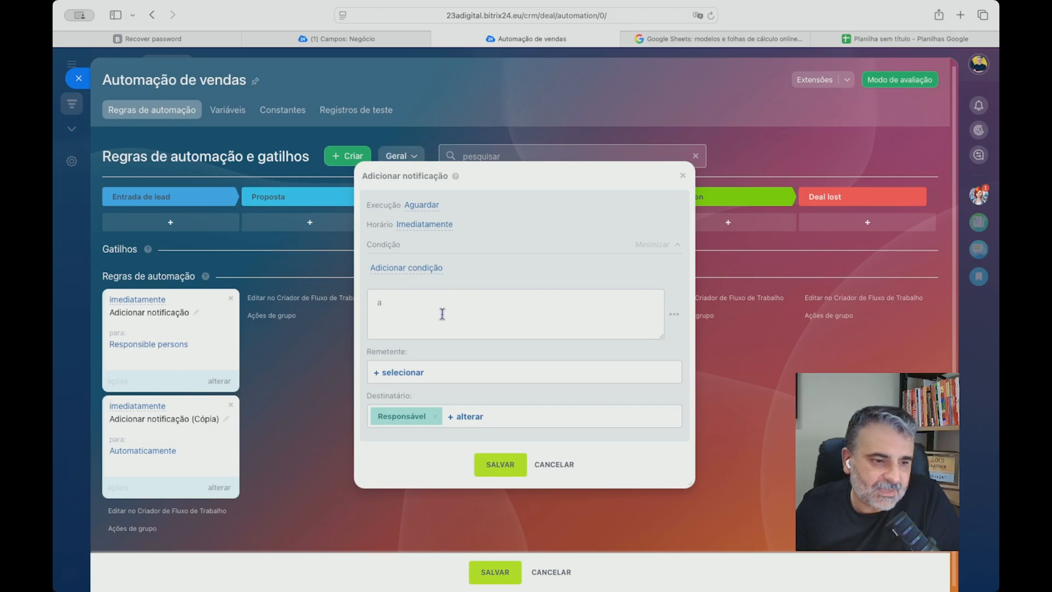
# Replace the notification's message text with "Nova oportunidade aguardando!".
pyautogui.moveTo(424, 316); pyautogui.dragTo(371, 302)
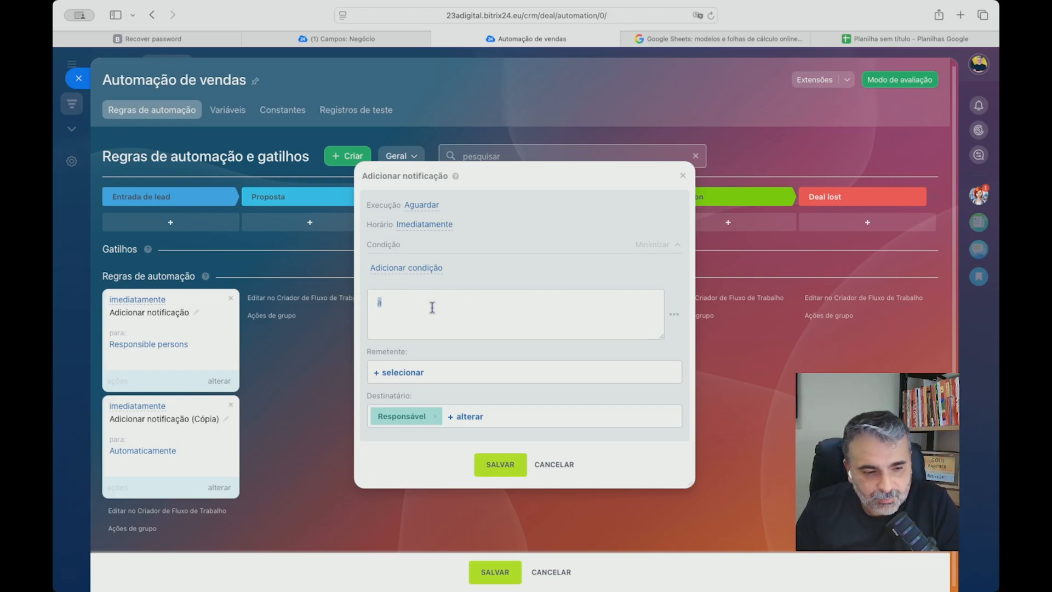
pyautogui.press('BackSpace')
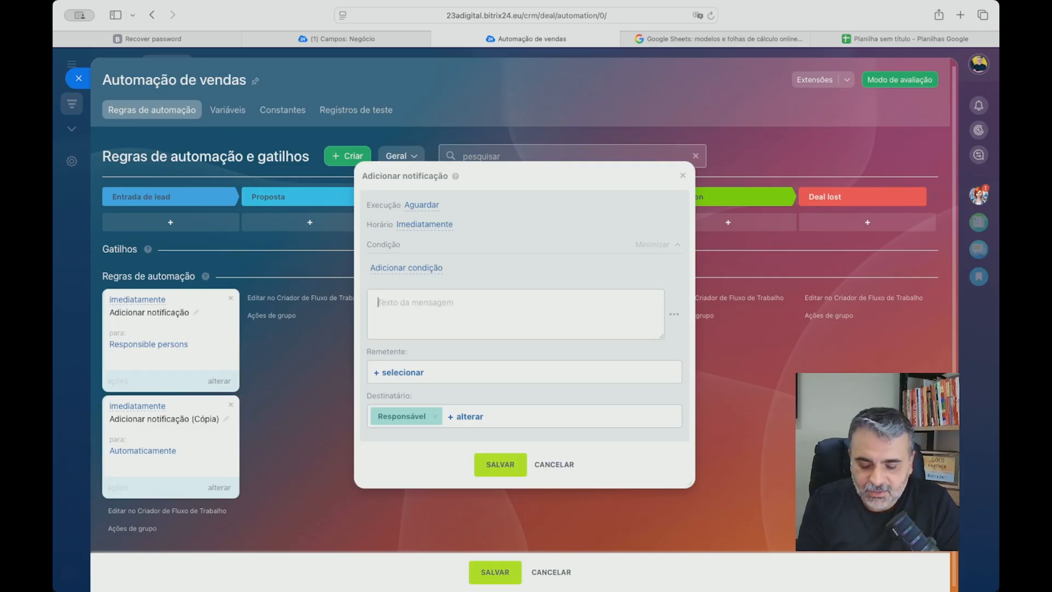
pyautogui.write('Nova oportunidade aguardando!')
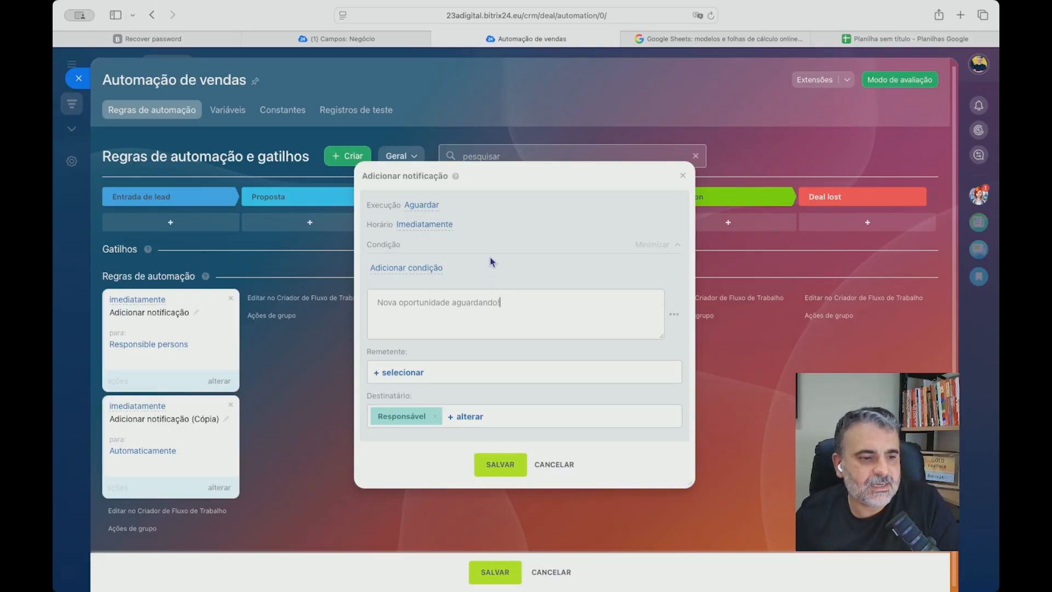
# Schedule the notification for Horário atual and make it respect the responsible person's working hours.
pyautogui.click(420, 227)
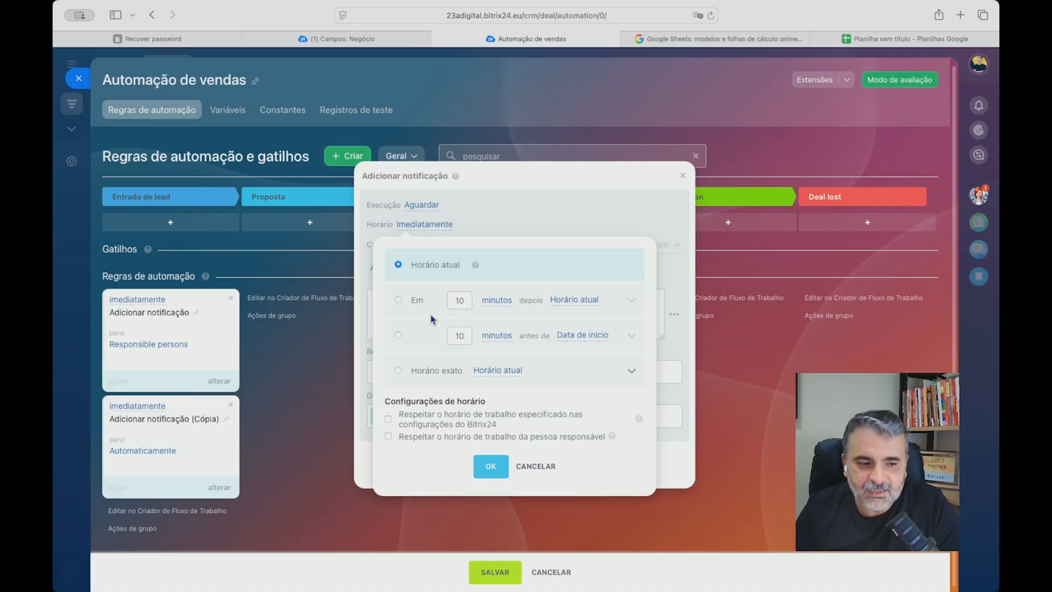
pyautogui.click(458, 299)
pyautogui.click(398, 265)
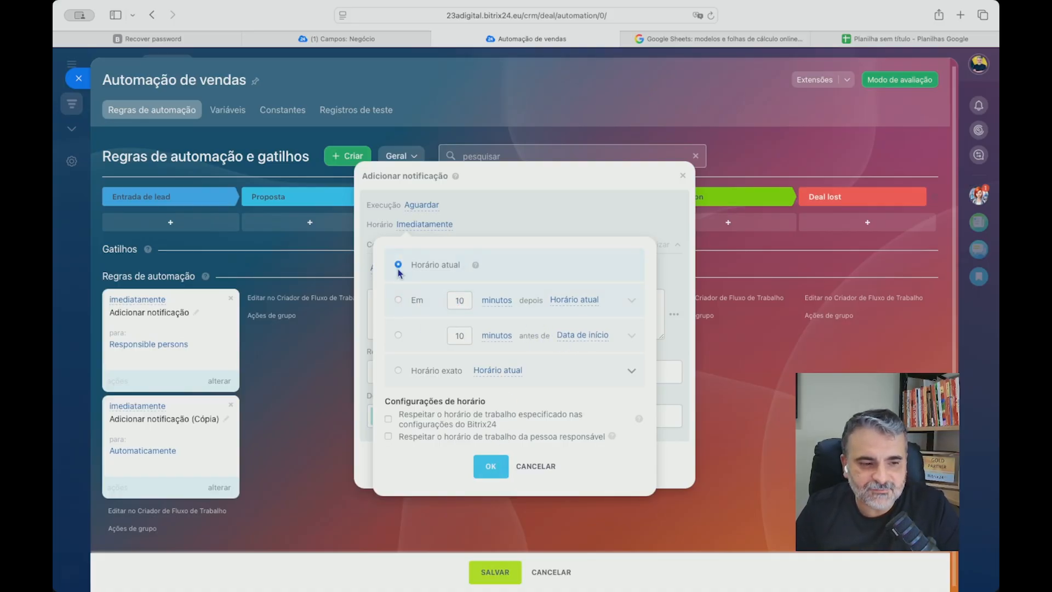
pyautogui.moveTo(397, 414); pyautogui.dragTo(550, 427)
pyautogui.moveTo(402, 436); pyautogui.dragTo(603, 435)
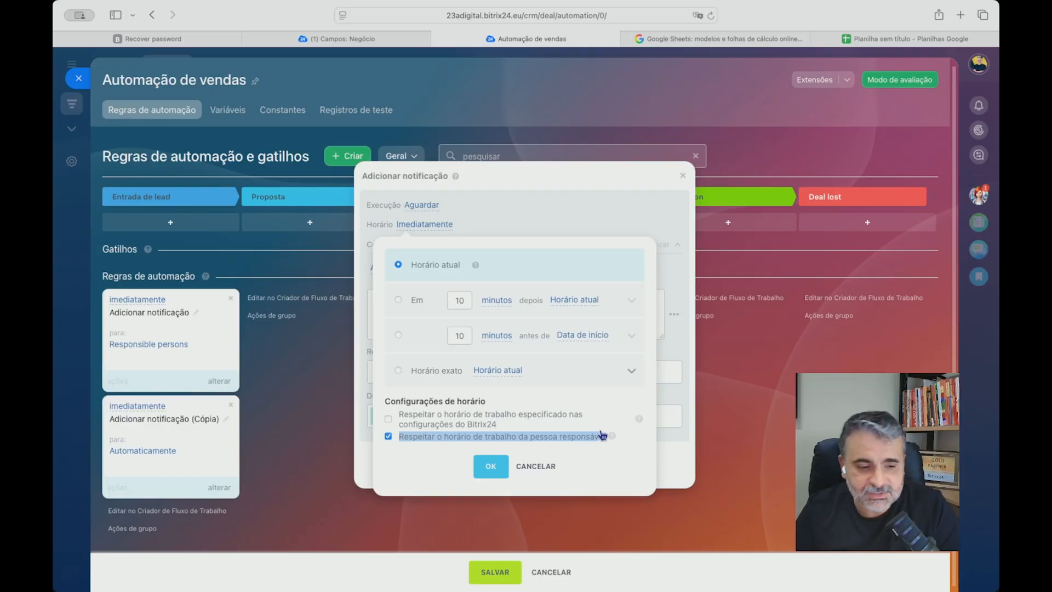
pyautogui.click(490, 466)
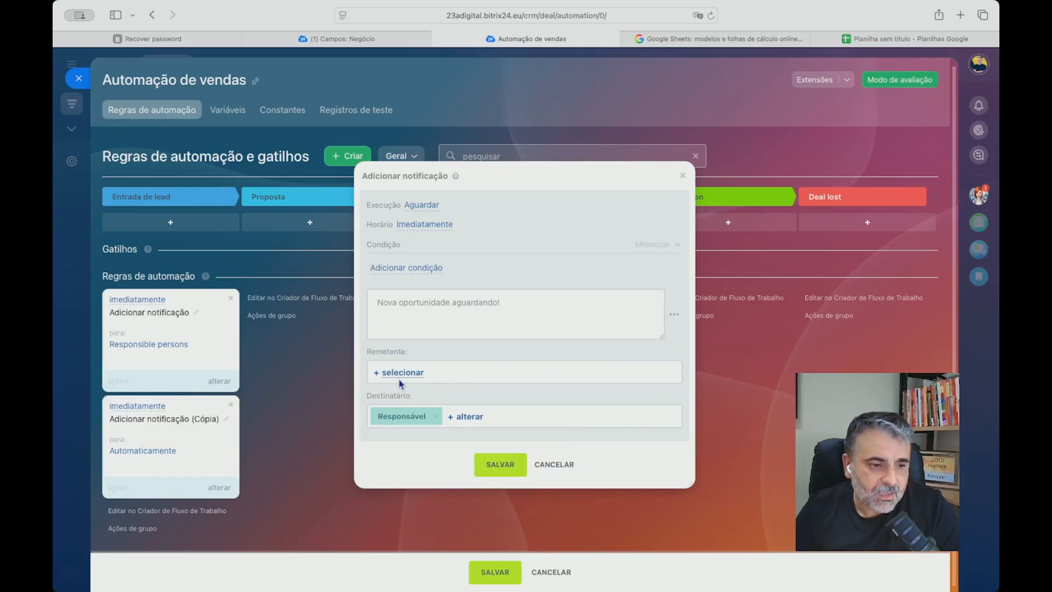
# Select the employee as the notification's sender, then save the rule and the sales automation.
pyautogui.click(400, 375)
pyautogui.click(412, 127)
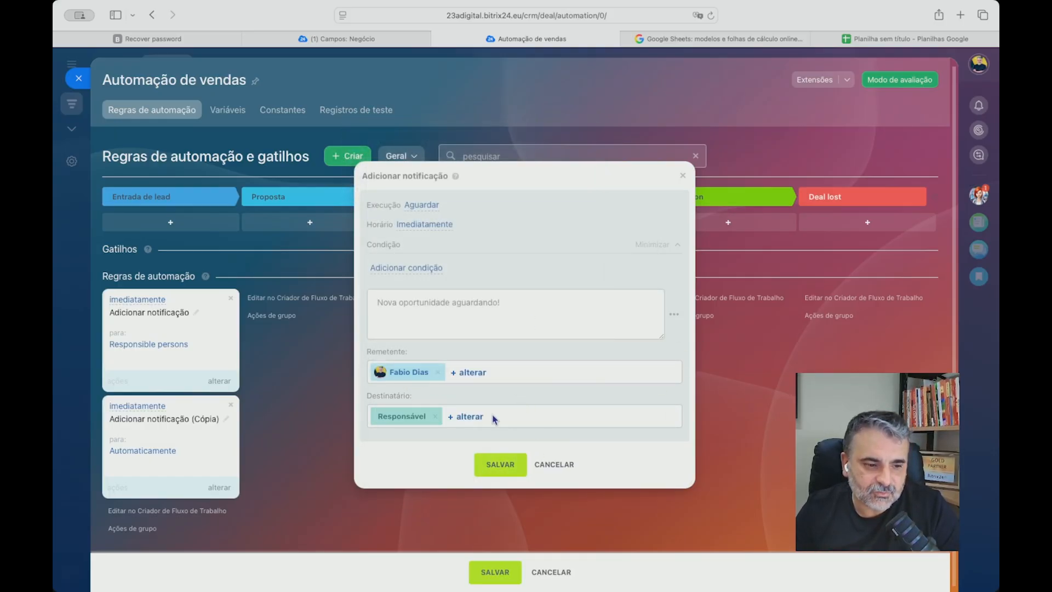
pyautogui.moveTo(368, 395); pyautogui.dragTo(437, 397)
pyautogui.click(503, 401)
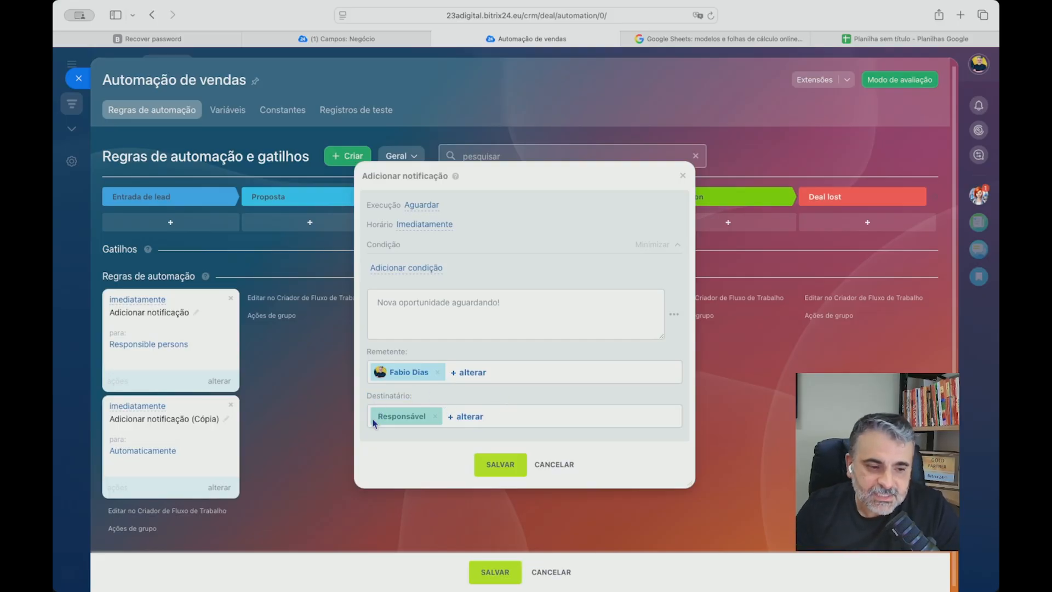
pyautogui.moveTo(374, 422); pyautogui.dragTo(454, 420)
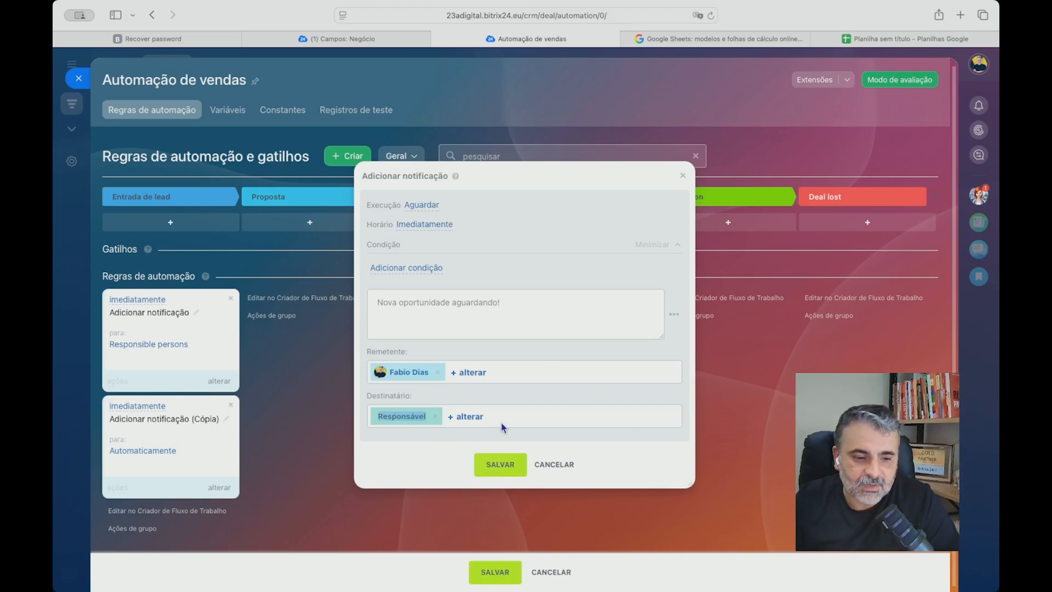
pyautogui.click(500, 465)
pyautogui.click(500, 575)
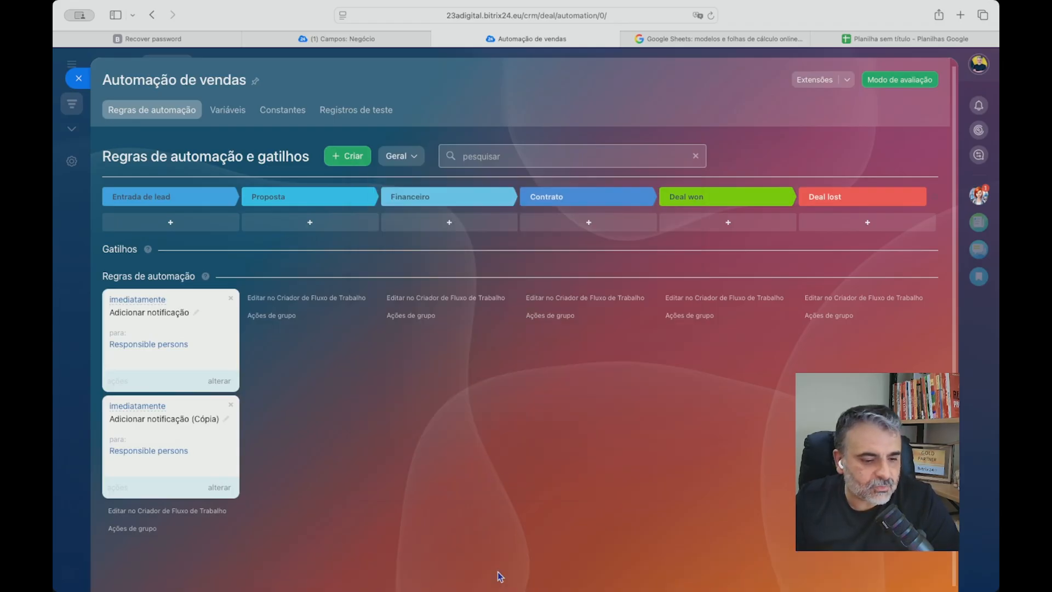
# Delete the duplicate Adicionar notificação (Cópia) rule from Entrada de lead and save the automation.
pyautogui.click(219, 381)
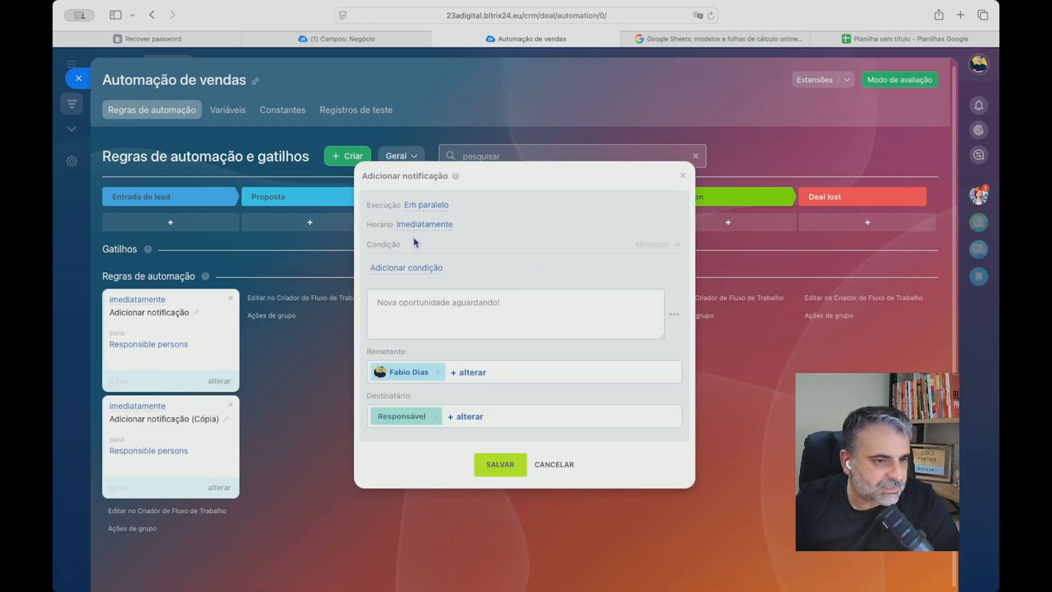
pyautogui.click(682, 176)
pyautogui.click(220, 487)
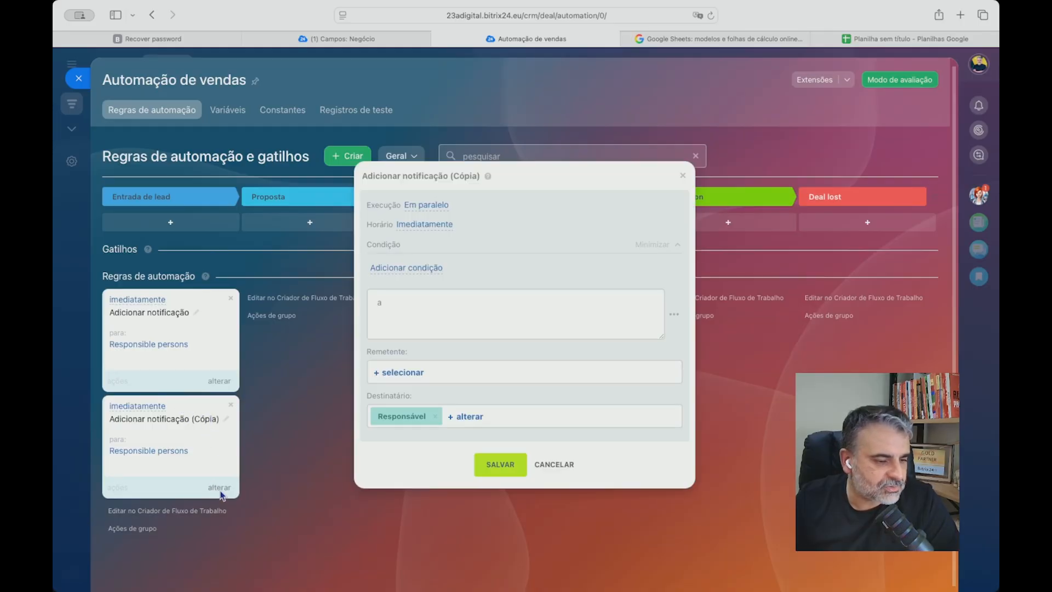
pyautogui.click(682, 176)
pyautogui.click(231, 404)
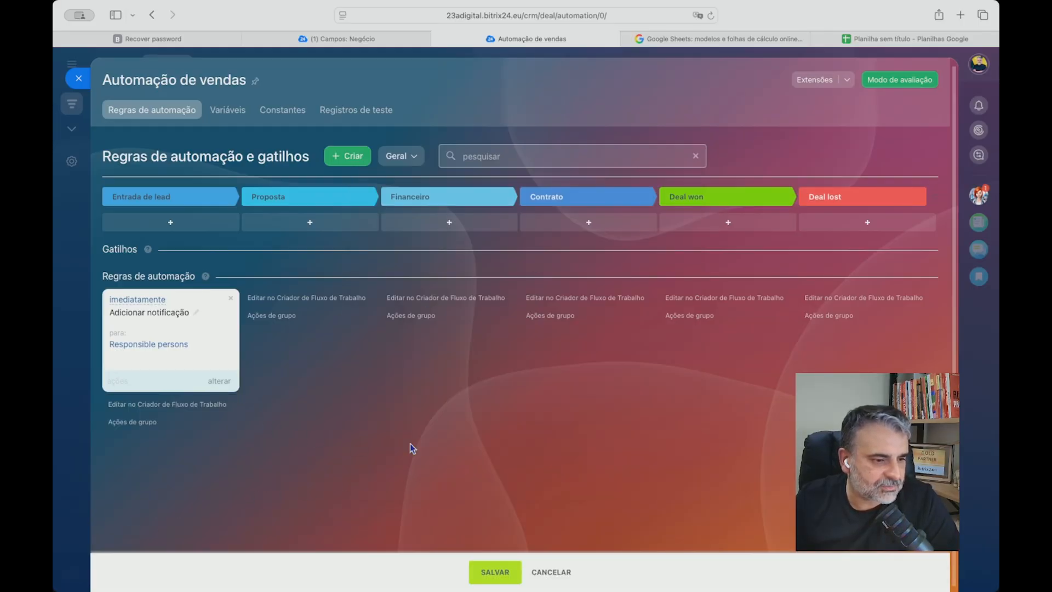
pyautogui.click(486, 573)
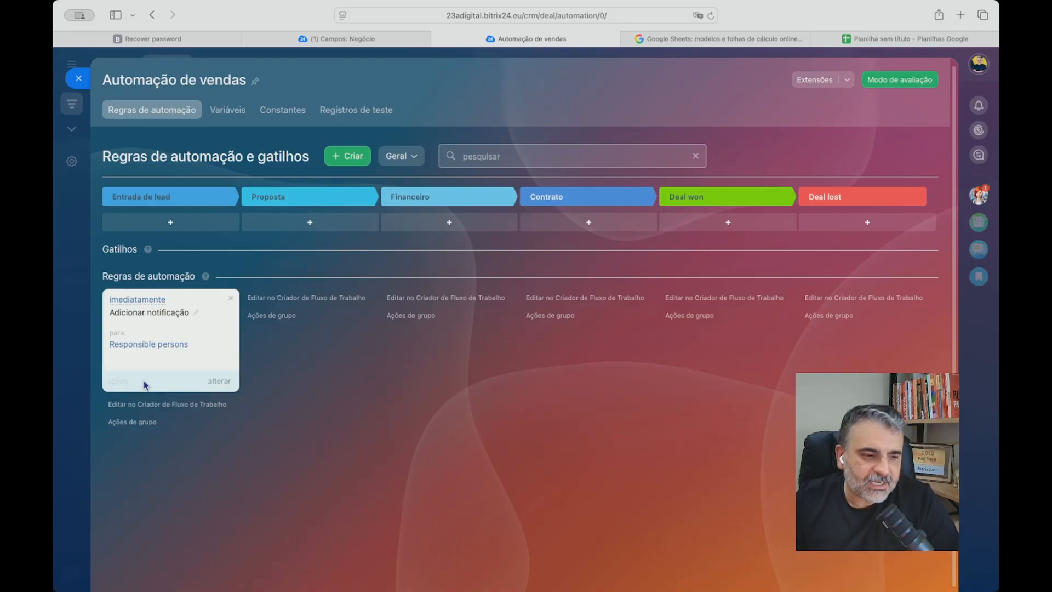
# Return to the deals Kanban and move the Nome da oportunidade deal from Deal won to Entrada de lead.
pyautogui.click(78, 78)
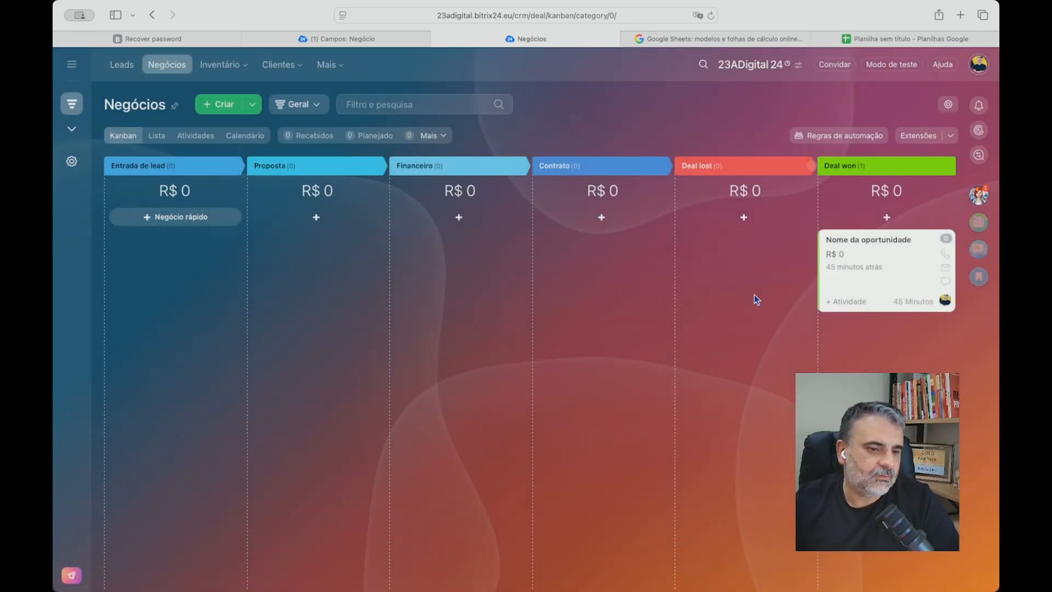
pyautogui.moveTo(887, 274); pyautogui.dragTo(140, 257)
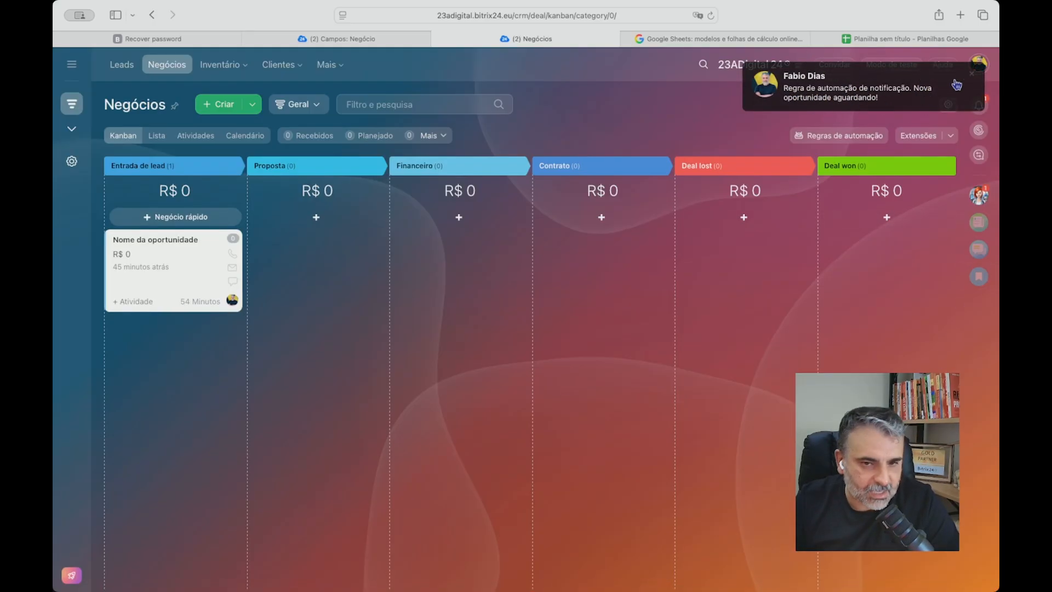
# Examine the rule groups and filter options available for adding automation to the Entrada de lead stage.
pyautogui.click(822, 136)
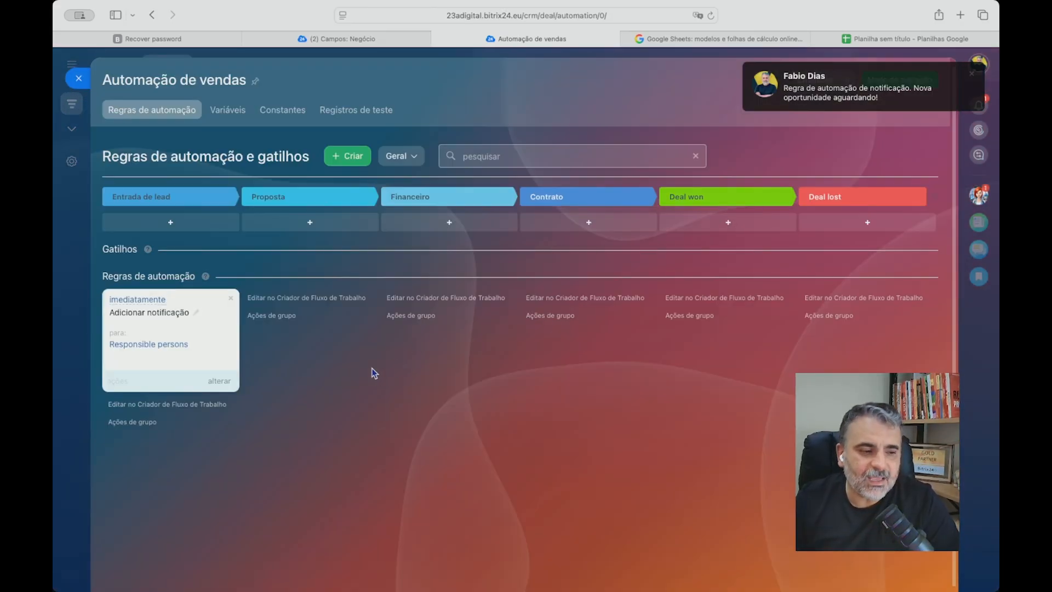
pyautogui.click(167, 223)
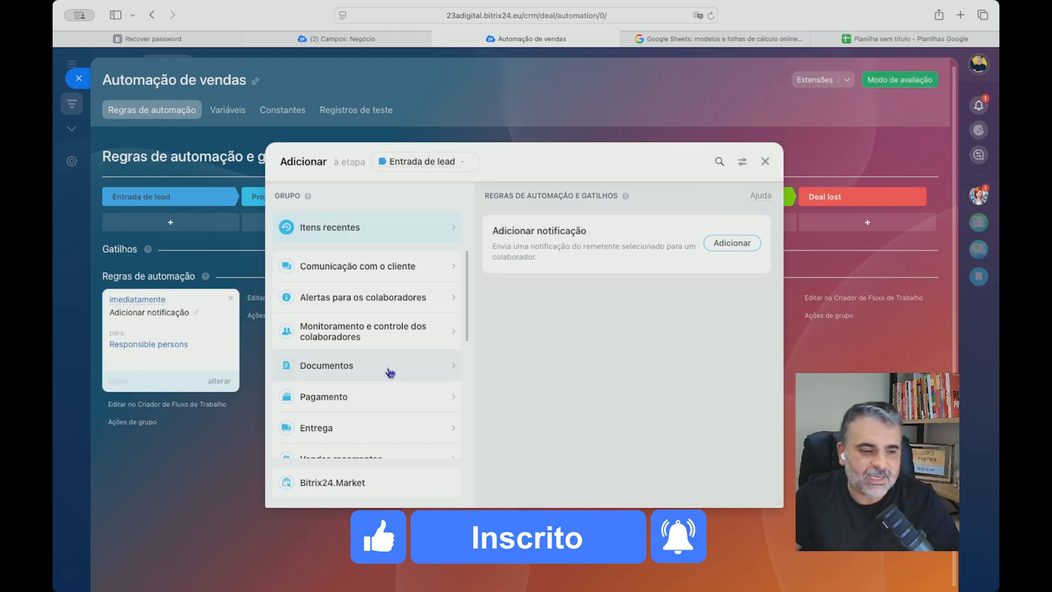
pyautogui.click(742, 161)
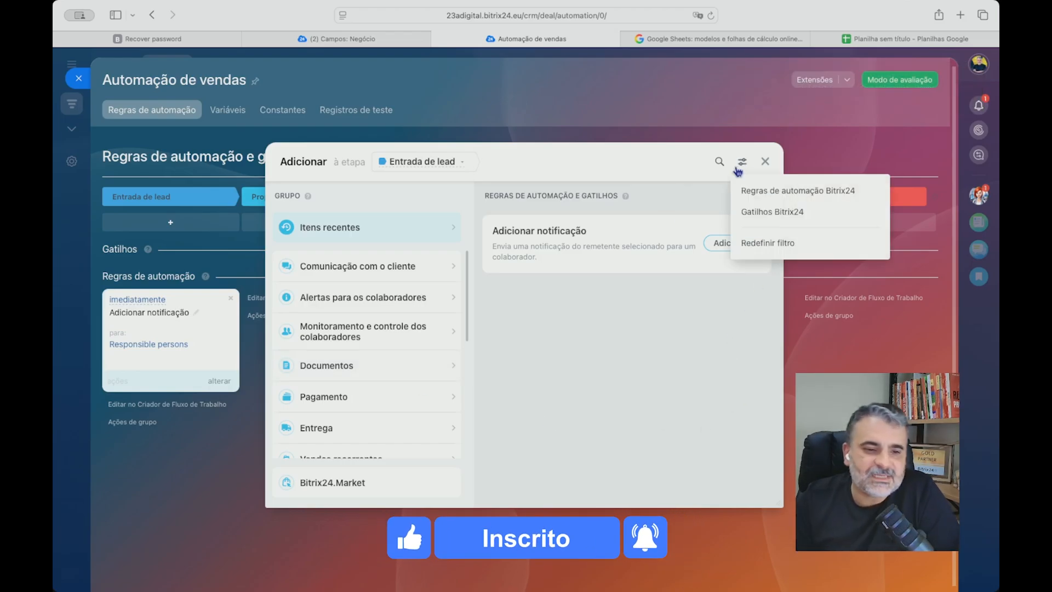
pyautogui.click(742, 161)
pyautogui.scroll(-5, 388, 281)
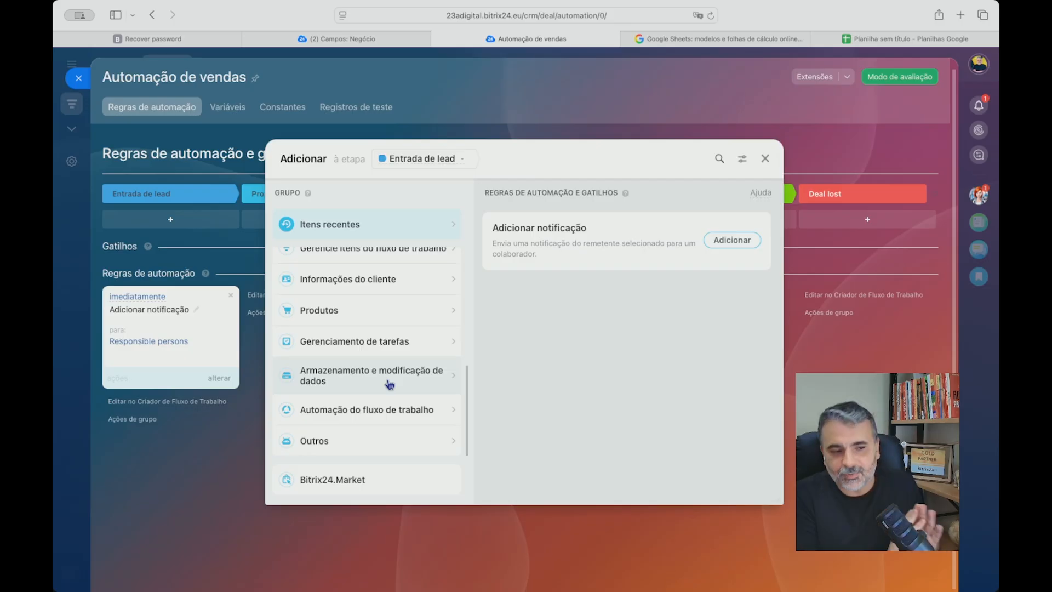
pyautogui.click(764, 160)
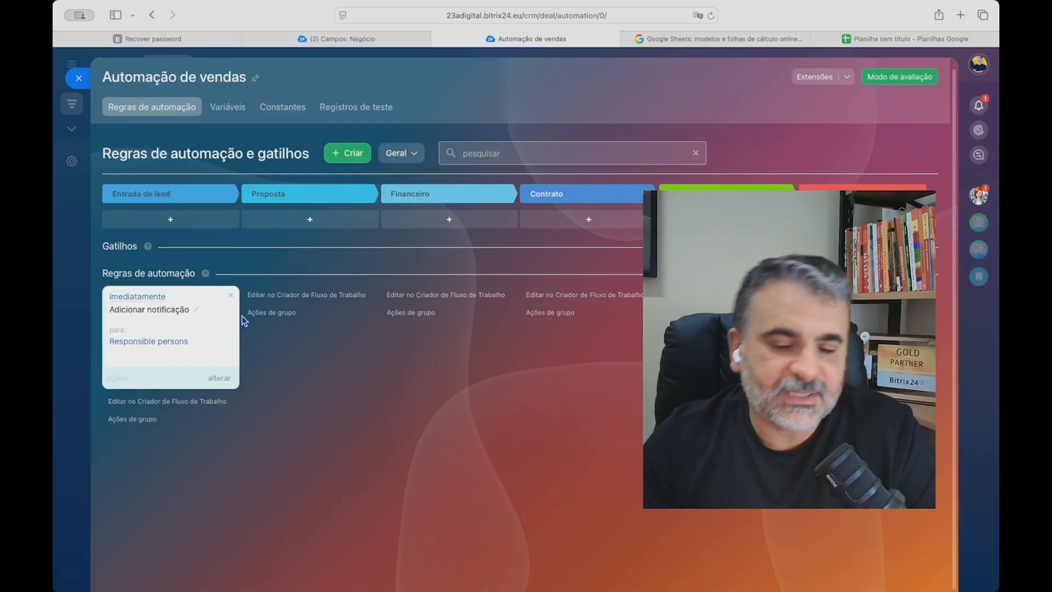
# Reopen the automation rules and move the Adicionar notificação rule from Entrada de lead to Financeiro.
pyautogui.click(78, 78)
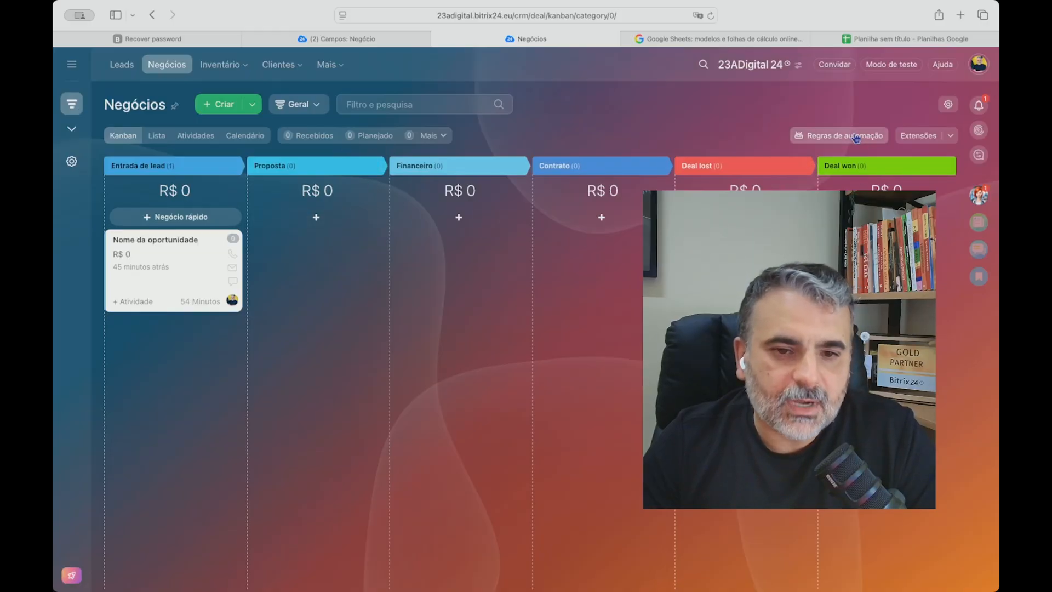
pyautogui.click(837, 135)
pyautogui.moveTo(132, 307); pyautogui.dragTo(437, 336)
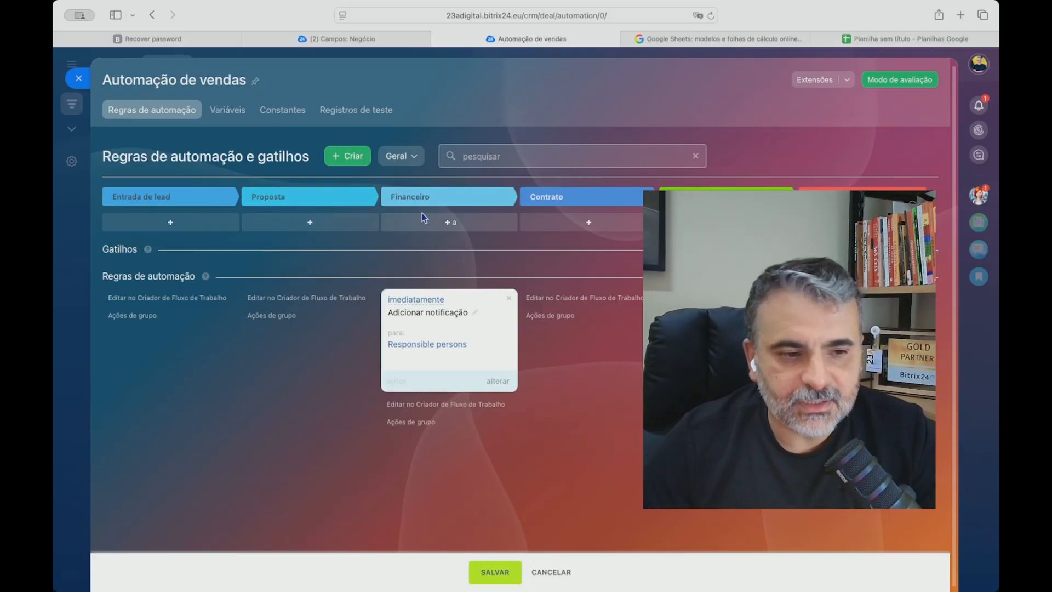
# Filter the automation catalogue to triggers and add Acompanhar visualização da mensagem de e-mail to the Financeiro stage.
pyautogui.click(470, 229)
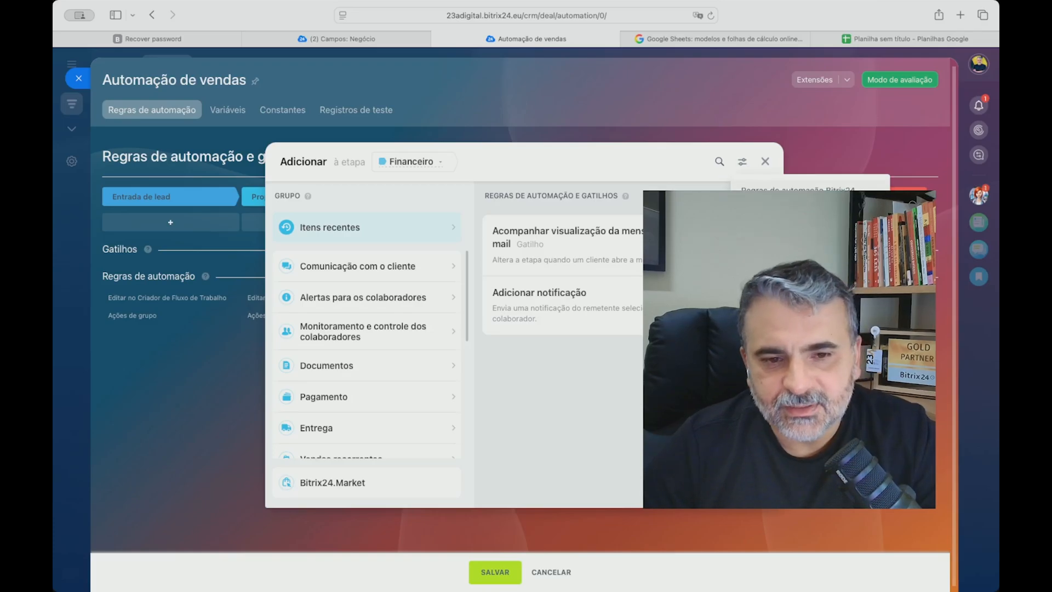
pyautogui.click(763, 233)
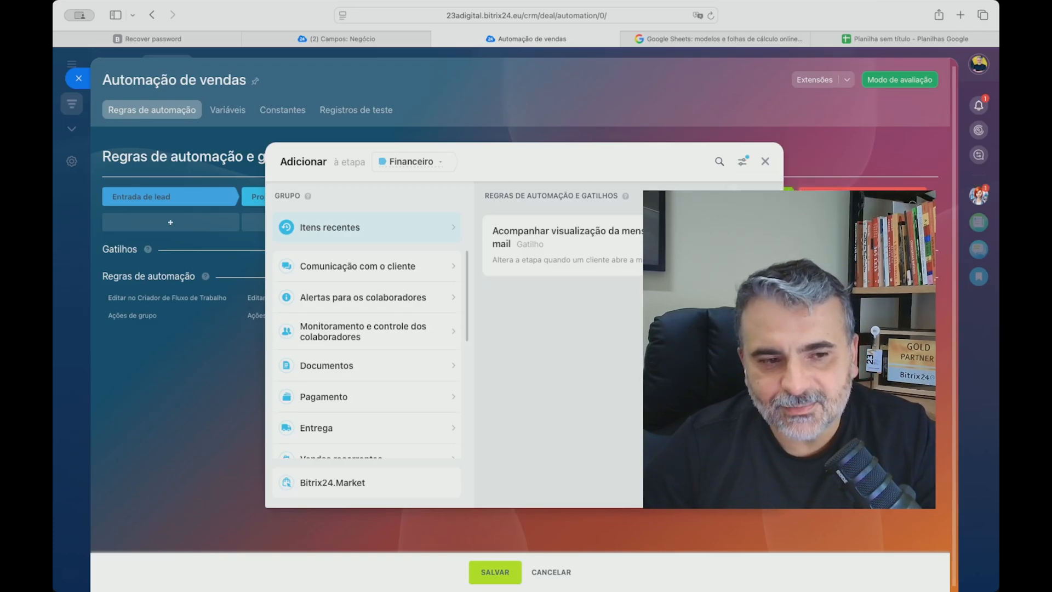
pyautogui.moveTo(492, 231); pyautogui.dragTo(674, 245)
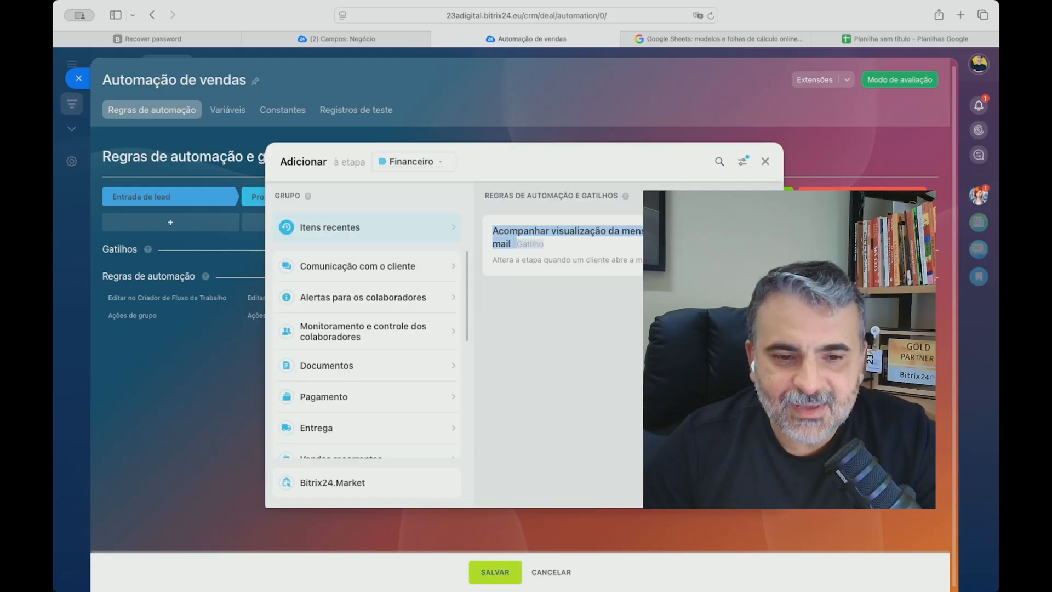
pyautogui.click(734, 245)
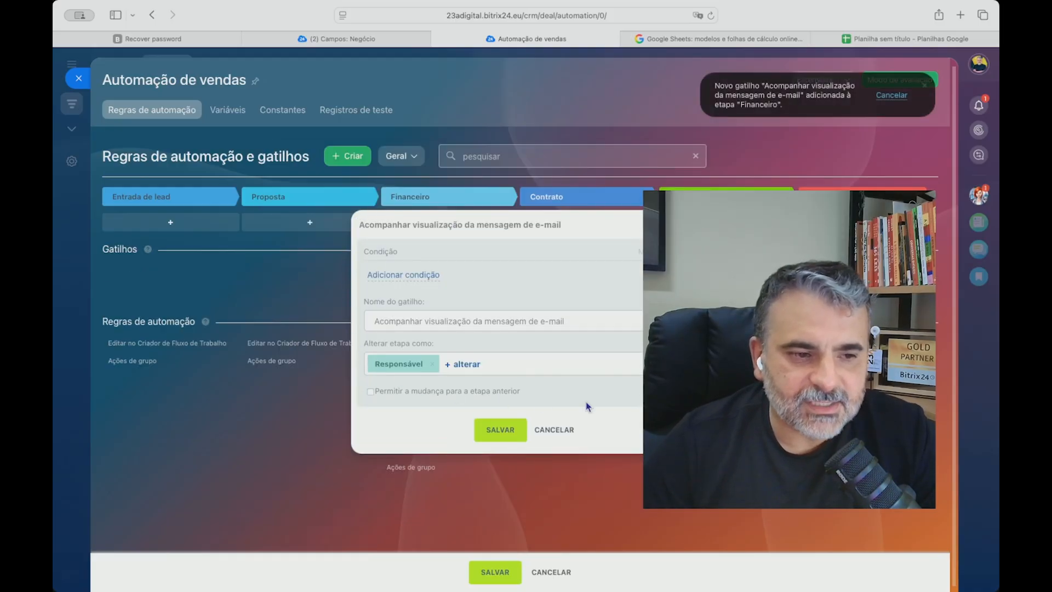
# Name the trigger "Visualizar e-mail", leave it without conditions and save it.
pyautogui.click(386, 278)
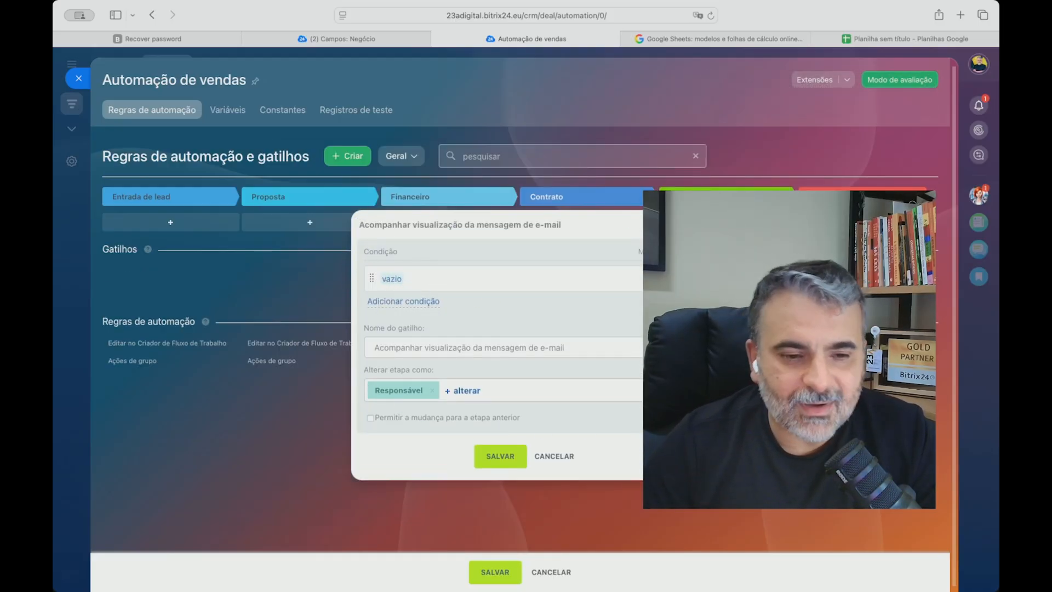
pyautogui.click(680, 278)
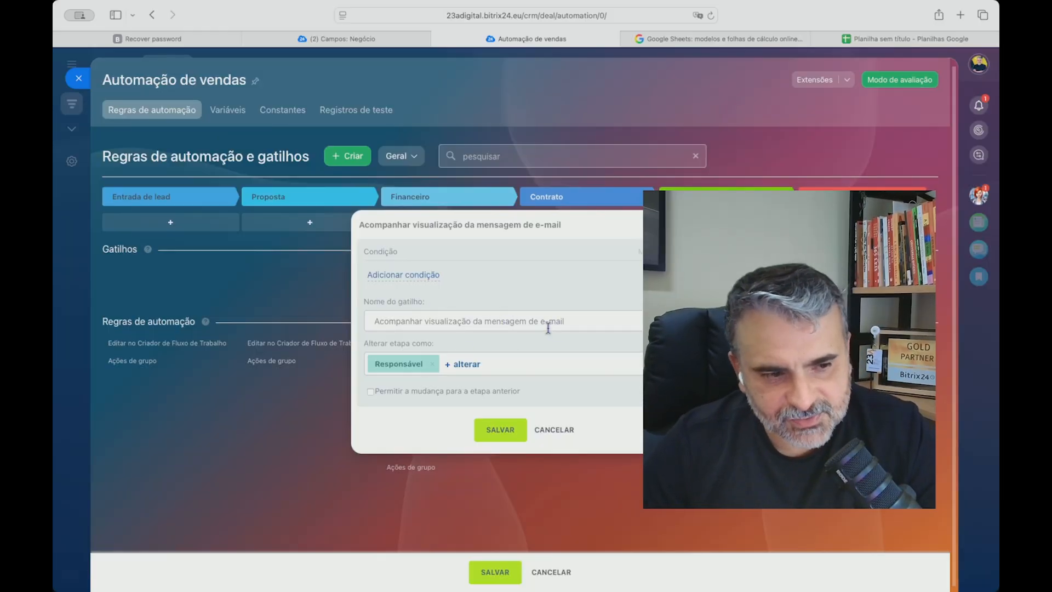
pyautogui.tripleClick(508, 322)
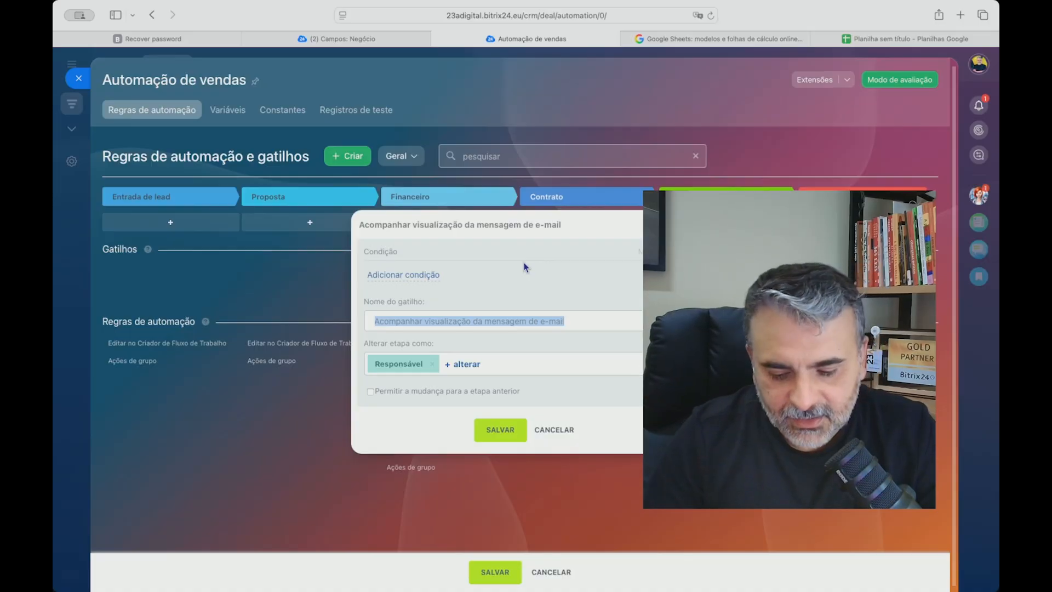
pyautogui.write('Visualizar')
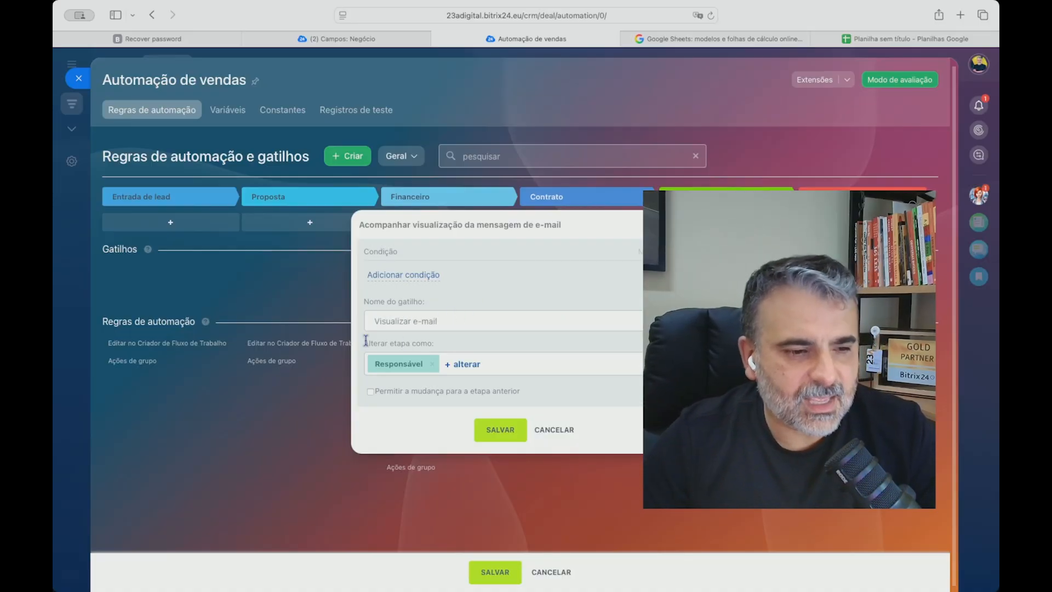
pyautogui.click(507, 432)
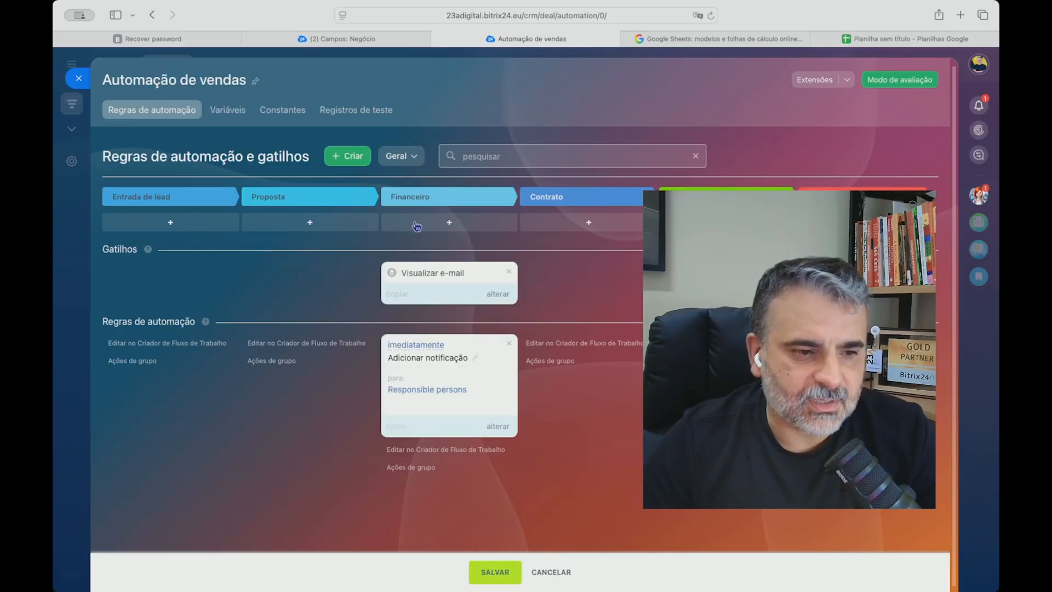
# Examine the Financeiro stage's automation in the workflow designer and leave it without changes.
pyautogui.moveTo(102, 250); pyautogui.dragTo(143, 251)
pyautogui.moveTo(101, 321); pyautogui.dragTo(208, 322)
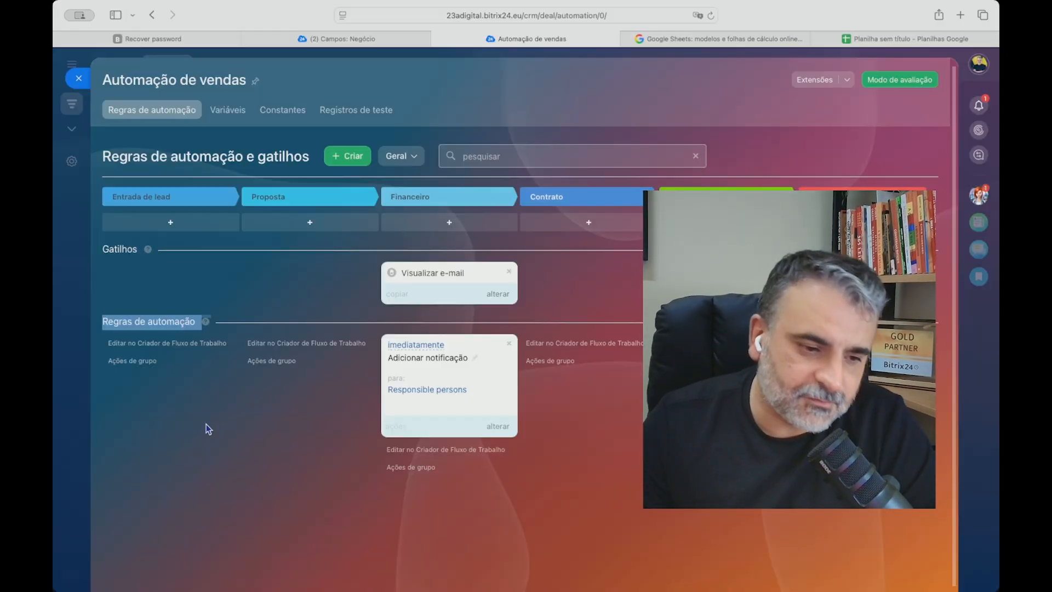
pyautogui.click(545, 496)
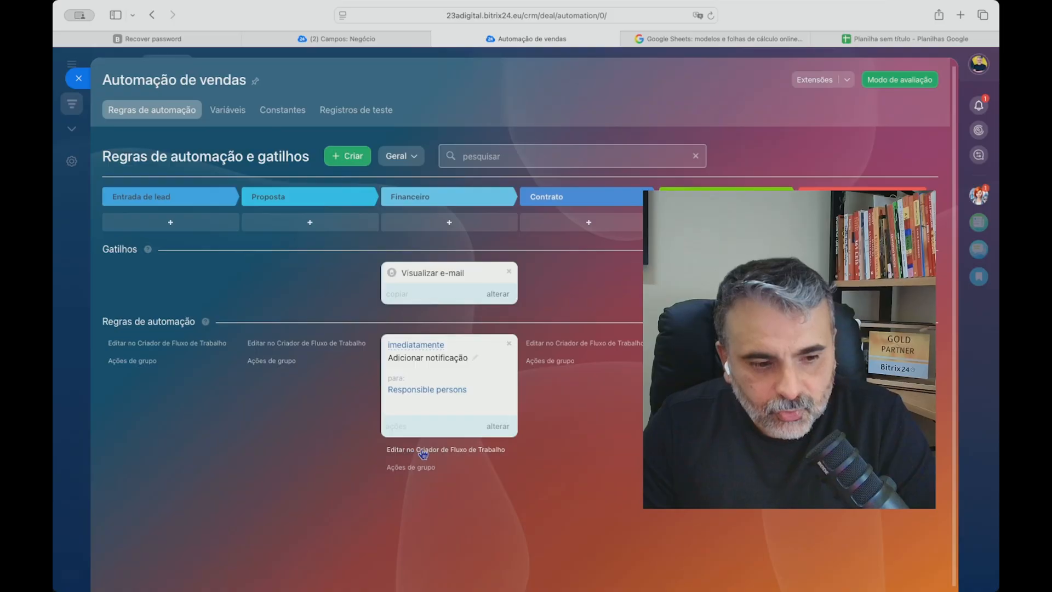
pyautogui.click(465, 450)
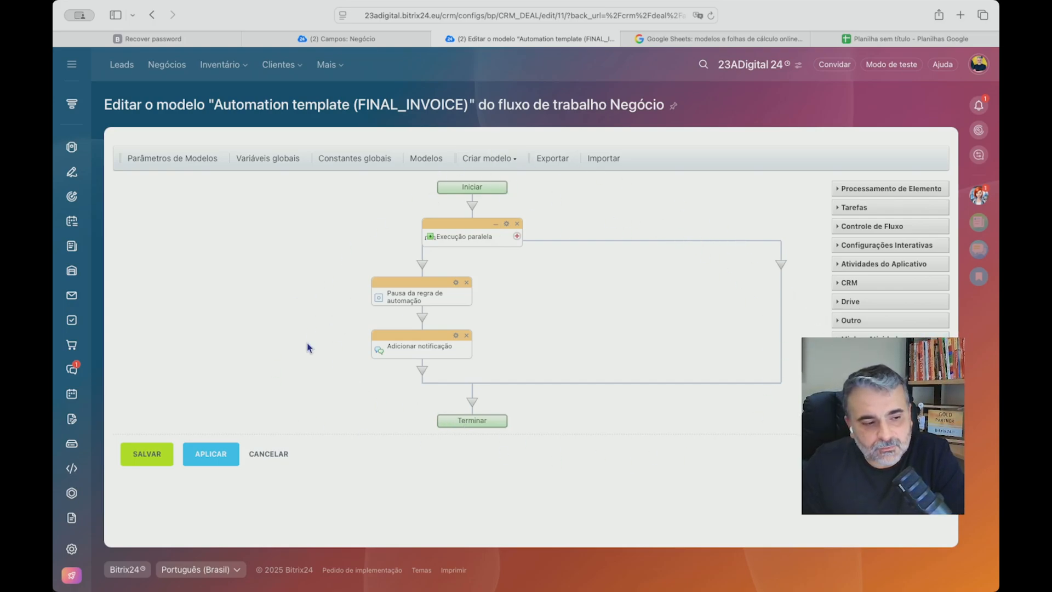
pyautogui.click(271, 454)
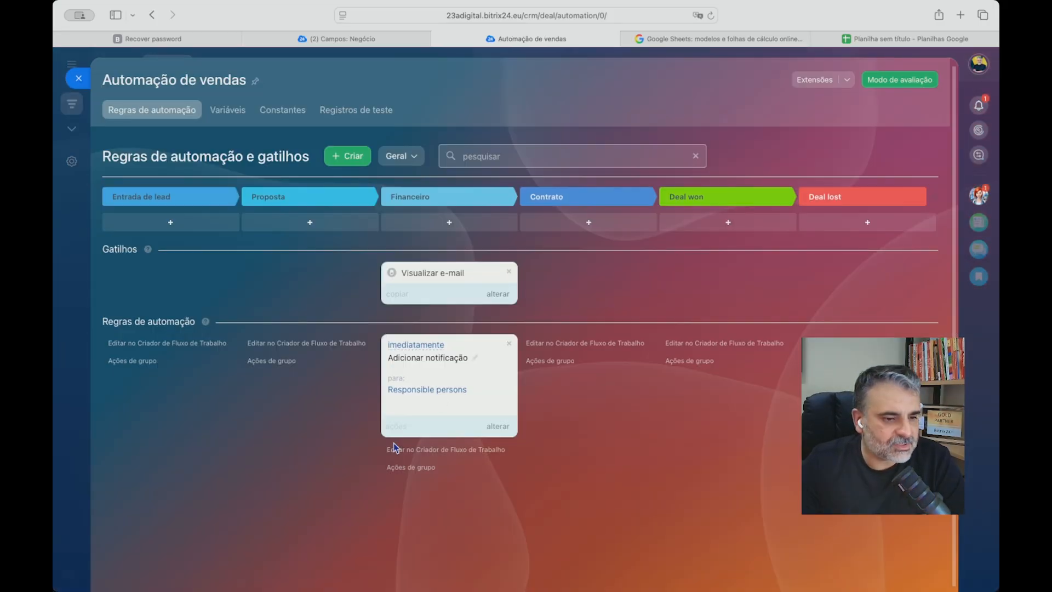
# Duplicate the Adicionar notificação rule within the Financeiro stage until there are three copies.
pyautogui.click(395, 427)
pyautogui.click(384, 460)
pyautogui.click(414, 535)
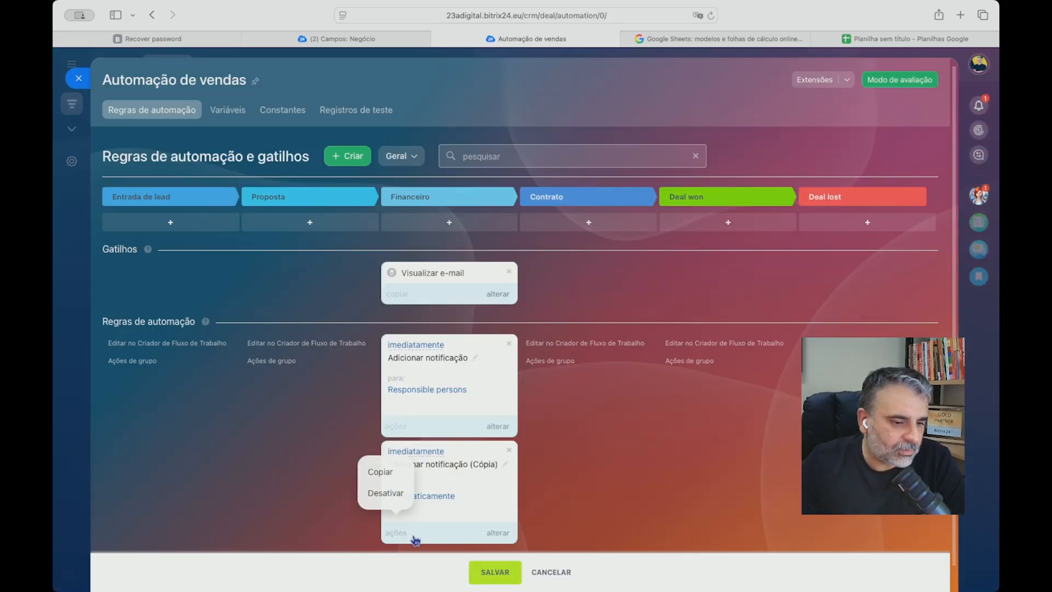
pyautogui.click(393, 469)
pyautogui.scroll(-2, 542, 477)
pyautogui.click(395, 529)
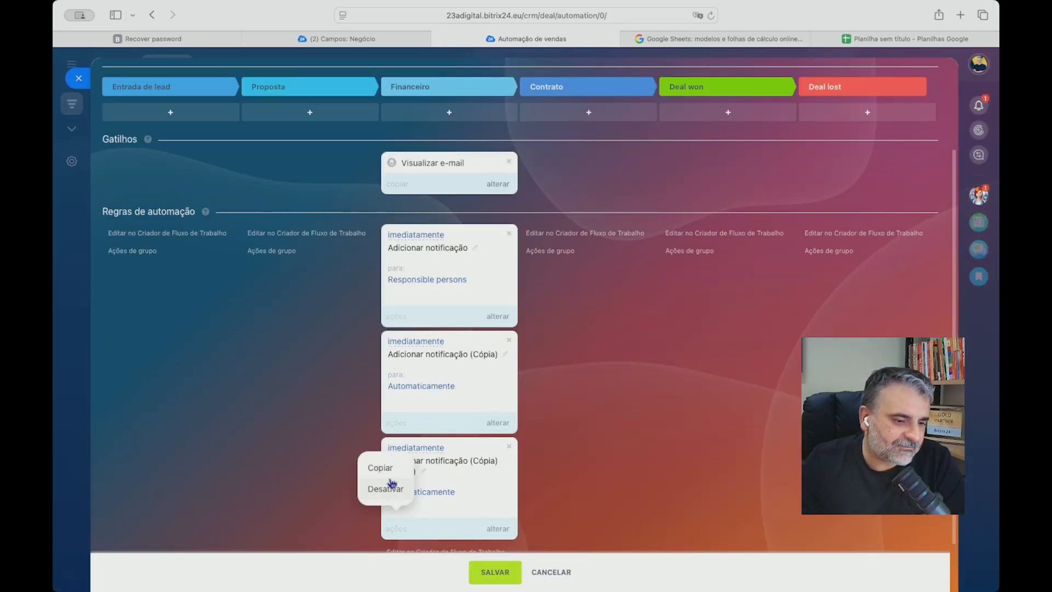
# Duplicate the Visualizar e-mail trigger in the Financeiro stage and save the automation.
pyautogui.click(398, 184)
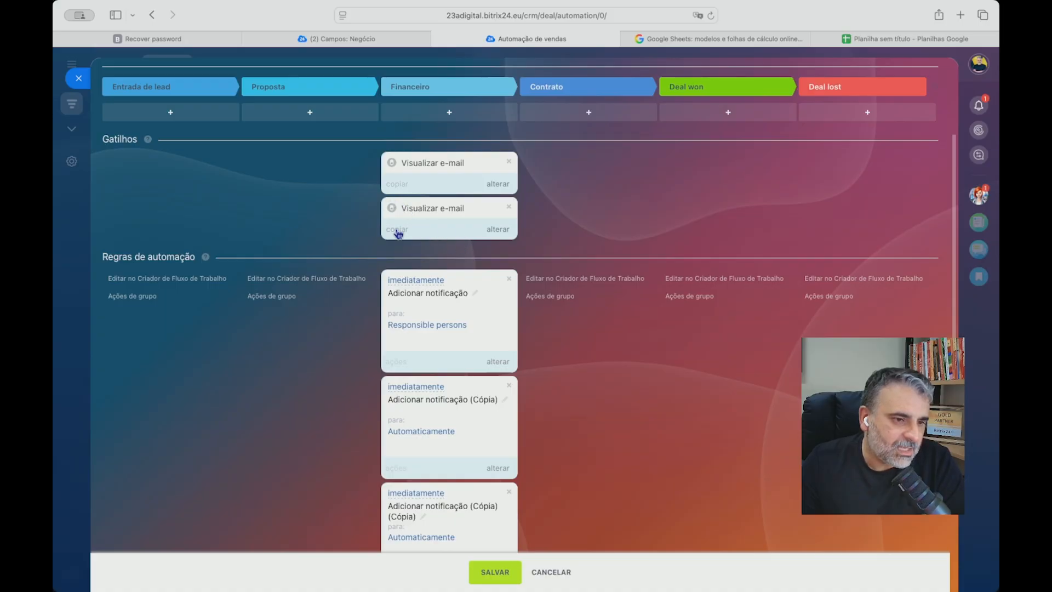
pyautogui.scroll(-4, 505, 412)
pyautogui.click(495, 571)
# Open the Financeiro stage's updated automation in the workflow designer.
pyautogui.scroll(-6, 556, 564)
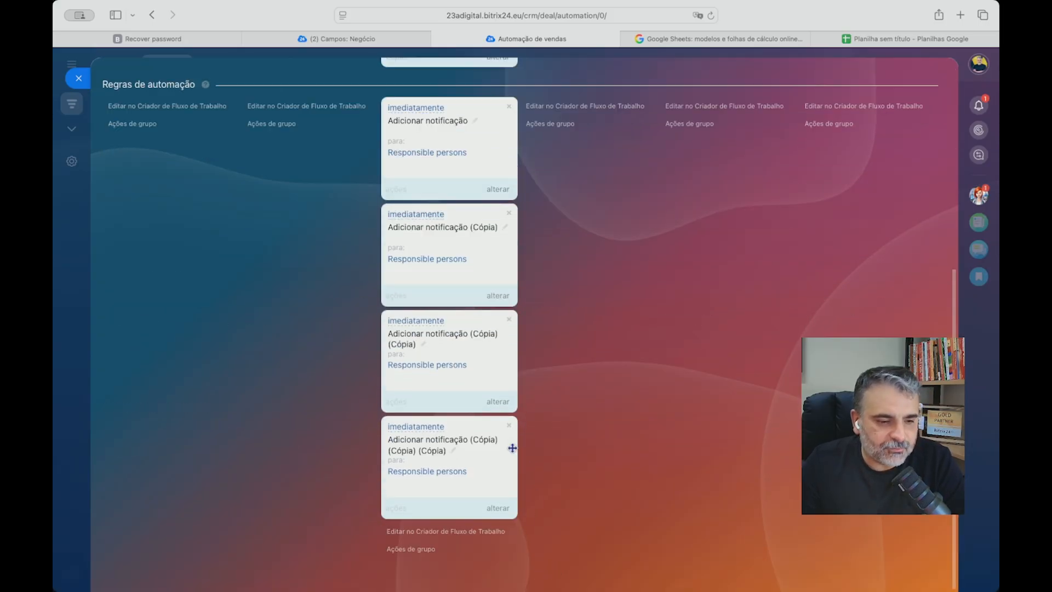
pyautogui.click(419, 531)
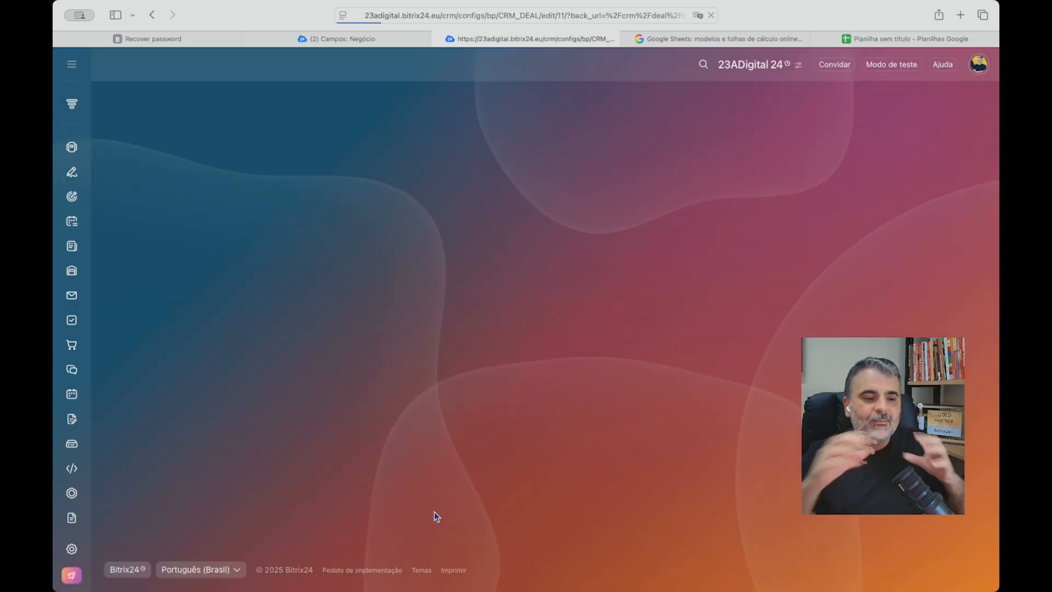